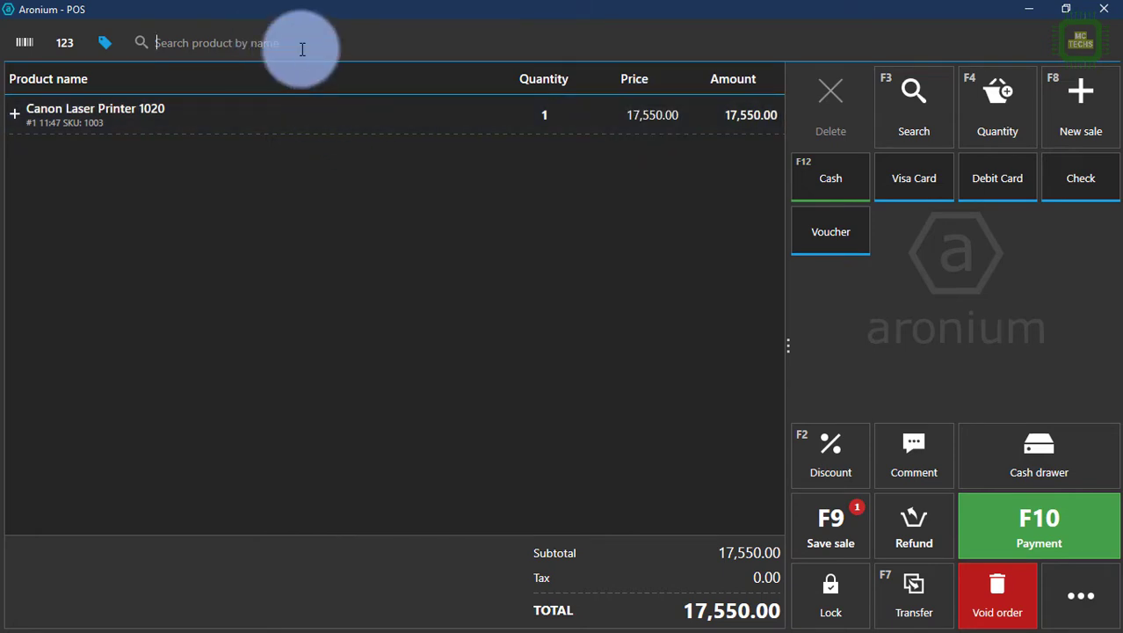
Step: Add the Dell Optical Mouse at 455.00 to the sale and take payment for 18,005.00
type("mou")
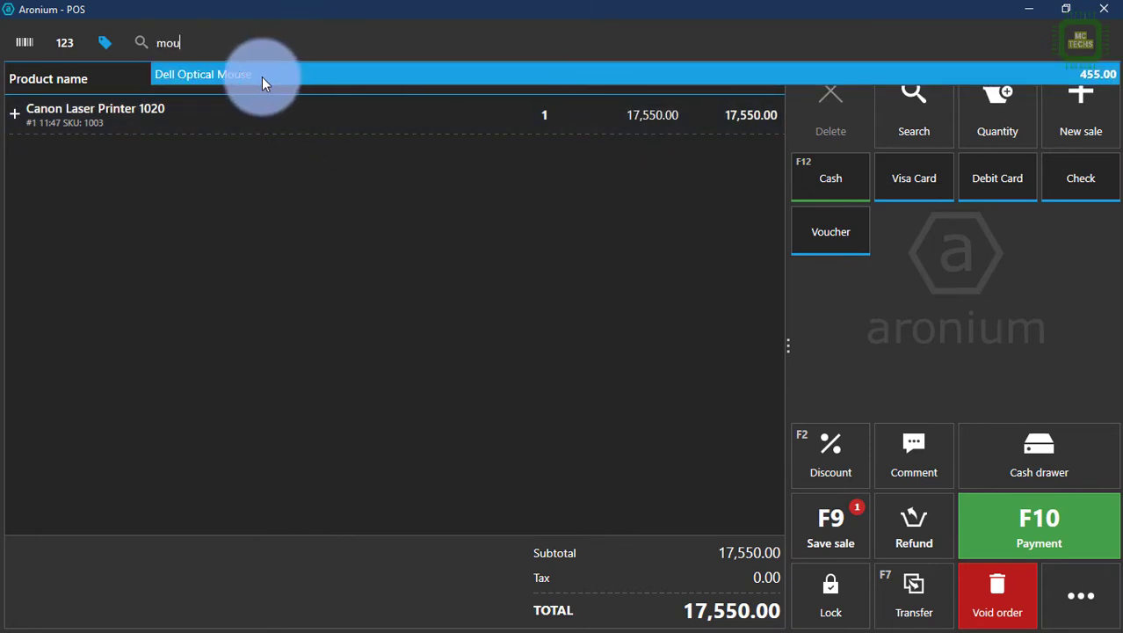
left_click(262, 76)
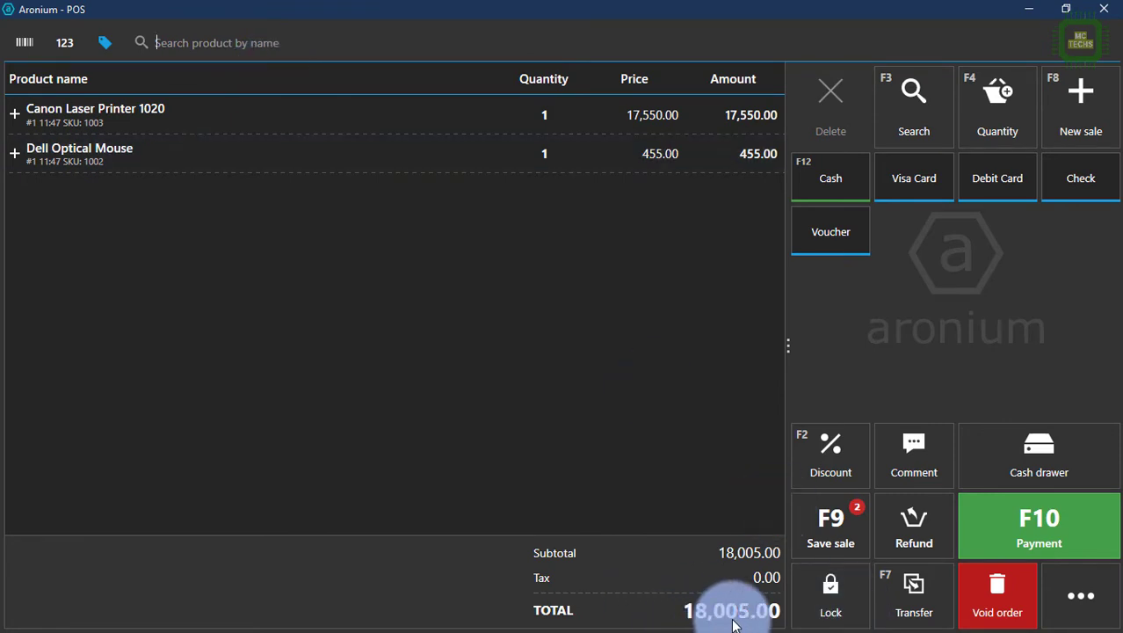
left_click(1064, 530)
Step: Assign the customer Big Brothers to the sale
left_click(1022, 87)
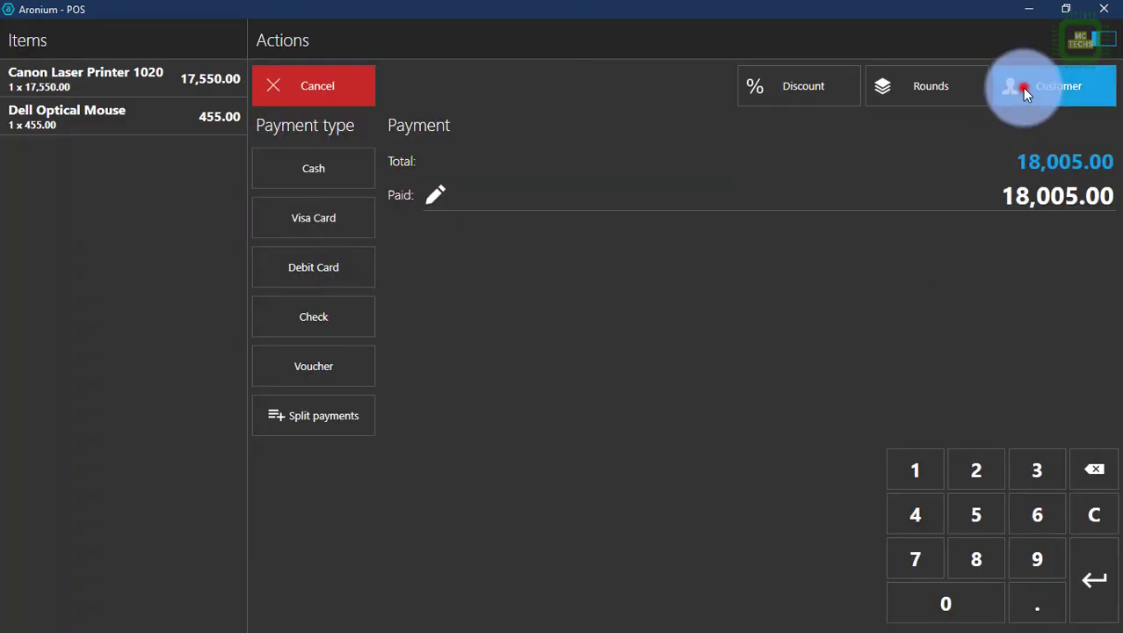
left_click(196, 264)
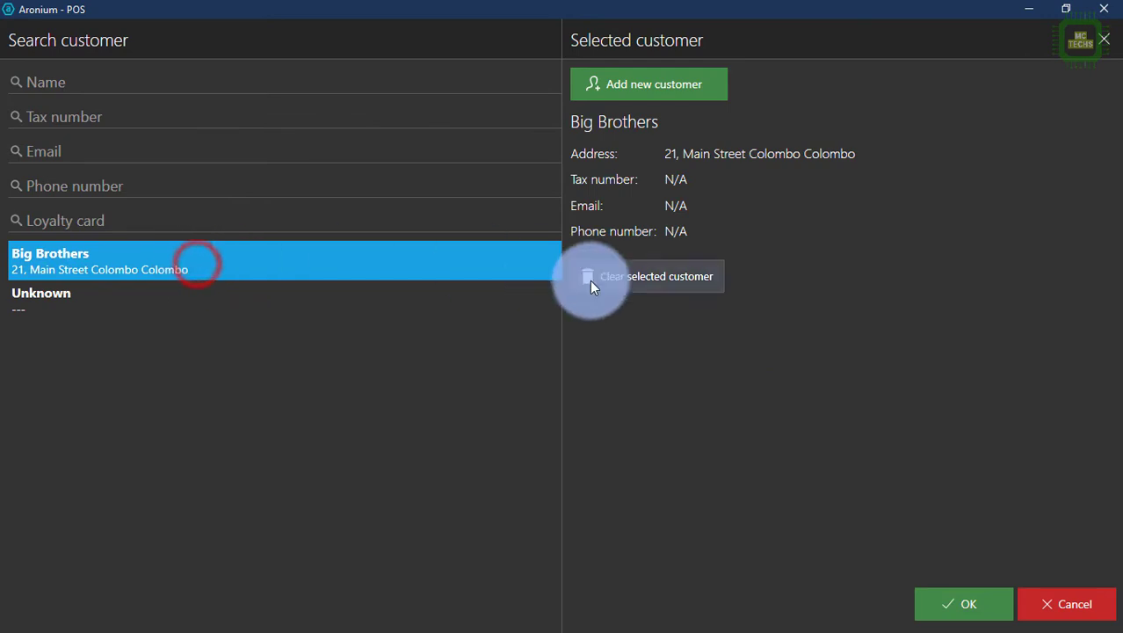
left_click(950, 605)
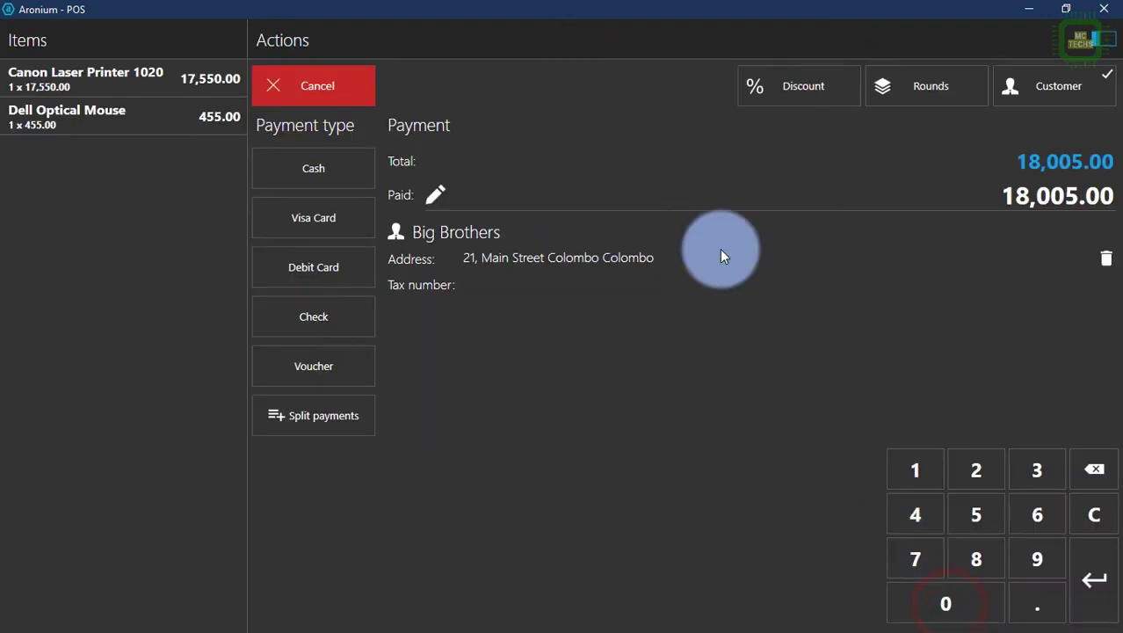
Step: Pay in cash with 20000 tendered, leaving 1,995.00 change
left_click(337, 178)
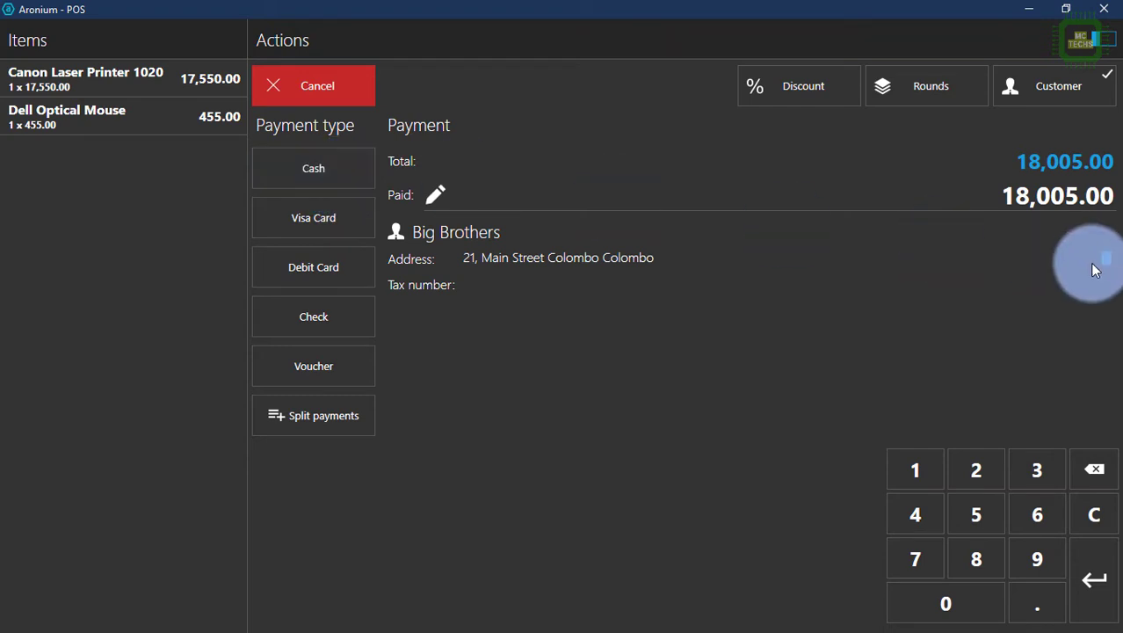
left_click_drag(999, 195, 1114, 201)
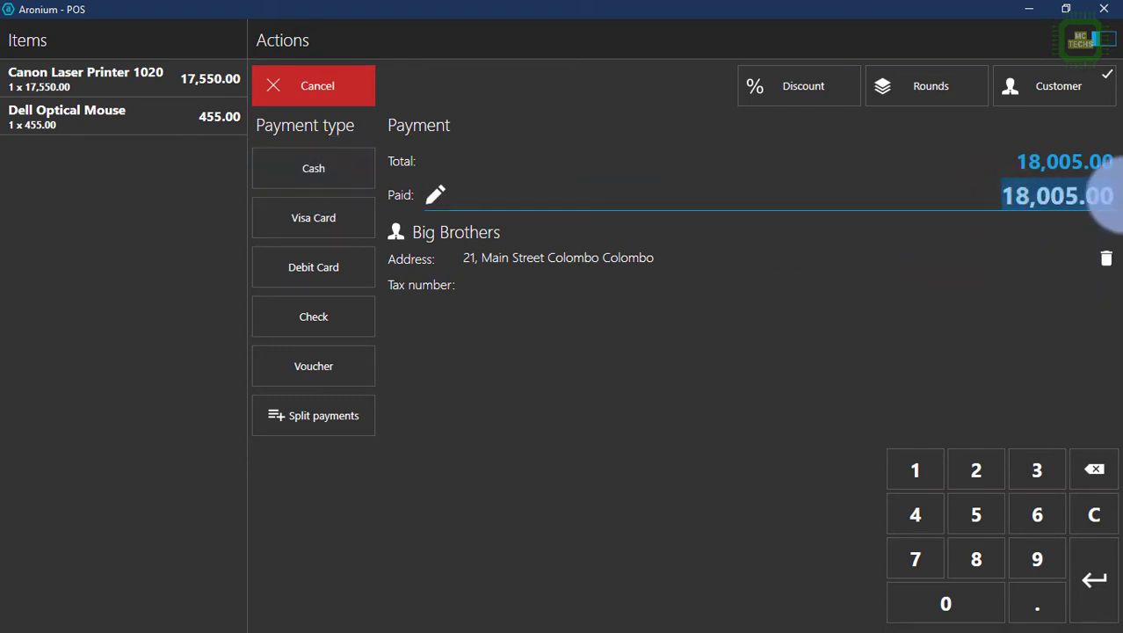
type("20000")
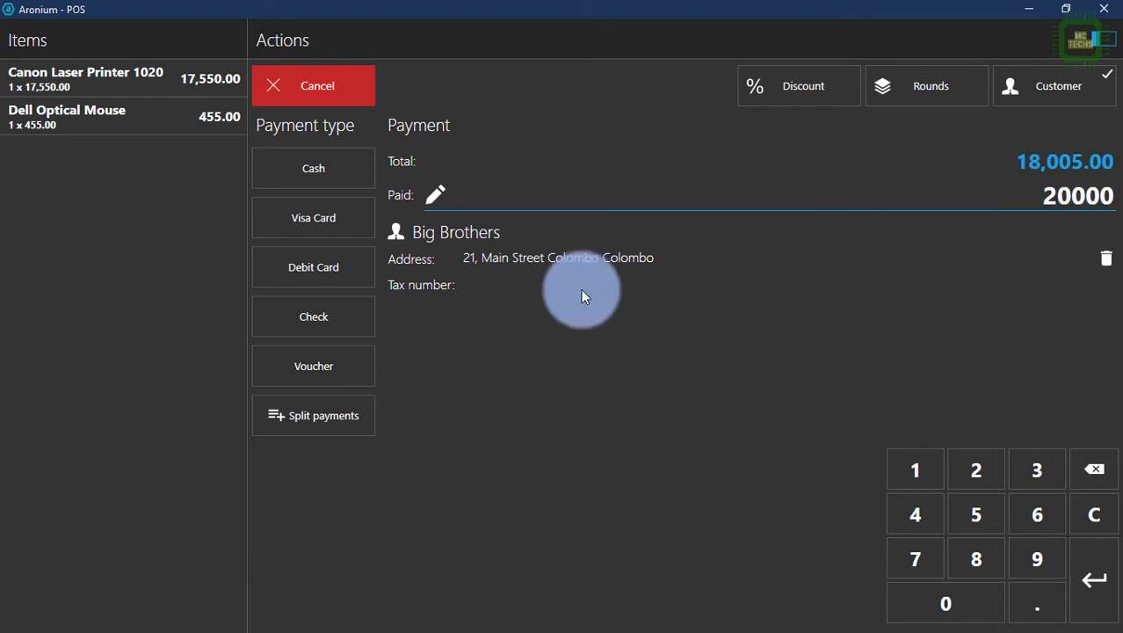
left_click(287, 173)
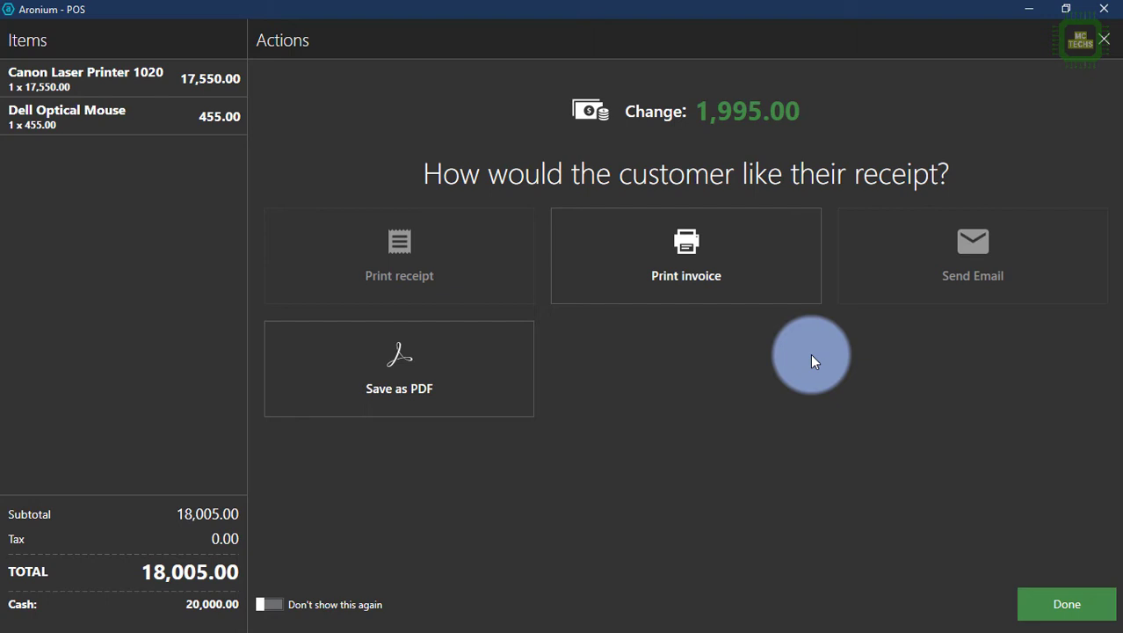
Step: Print the invoice via Microsoft Print to PDF, saving it on the Desktop as 18005
left_click(767, 273)
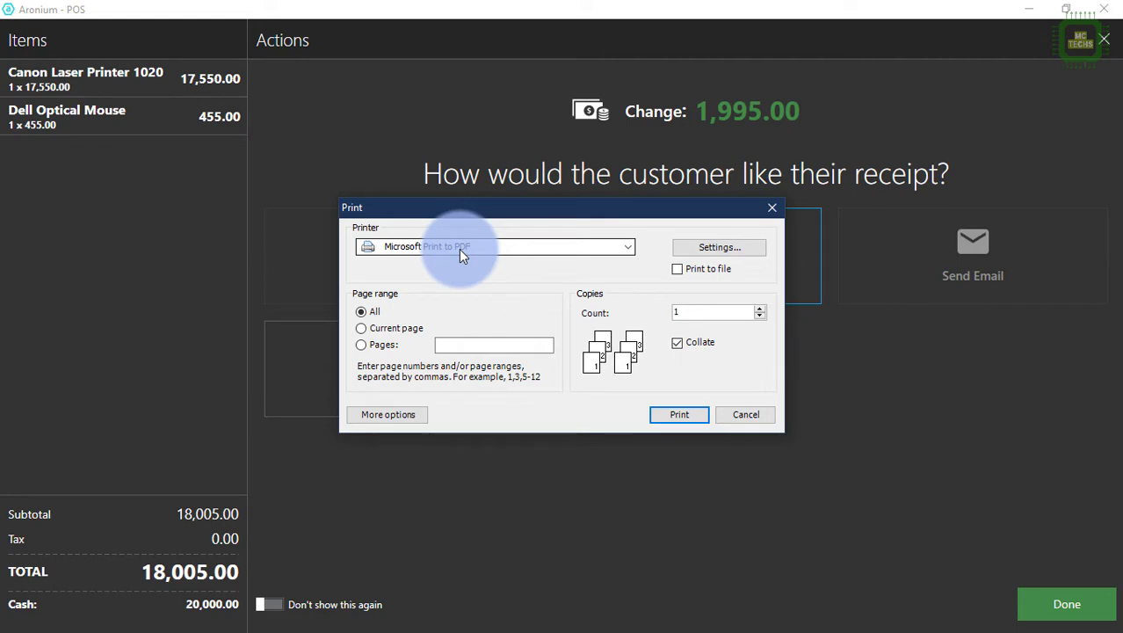
left_click(688, 415)
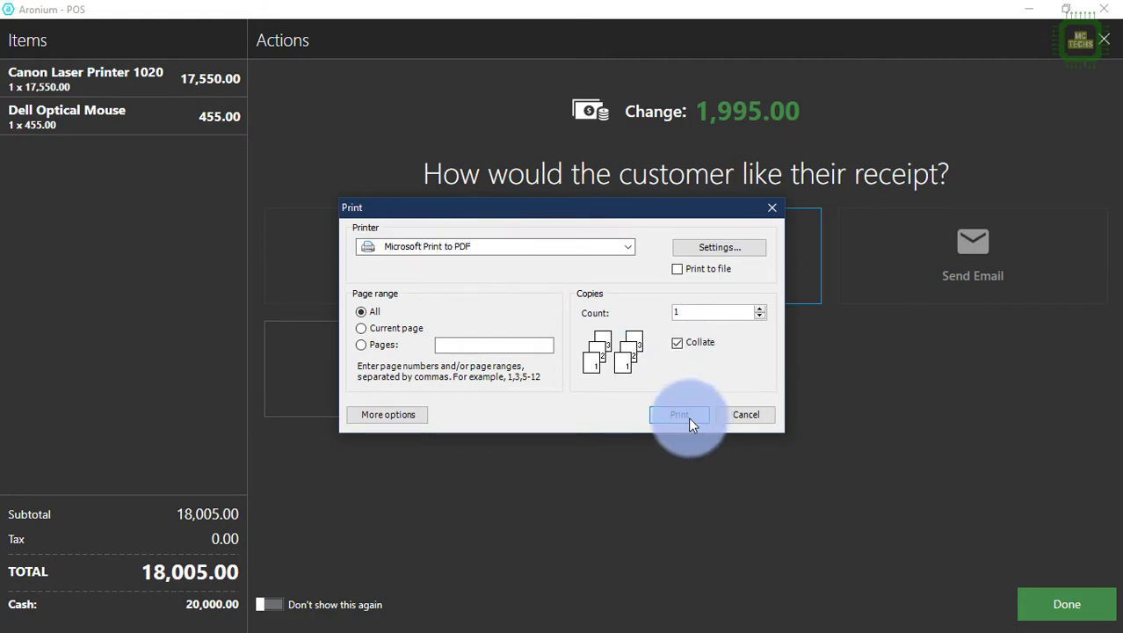
left_click(688, 415)
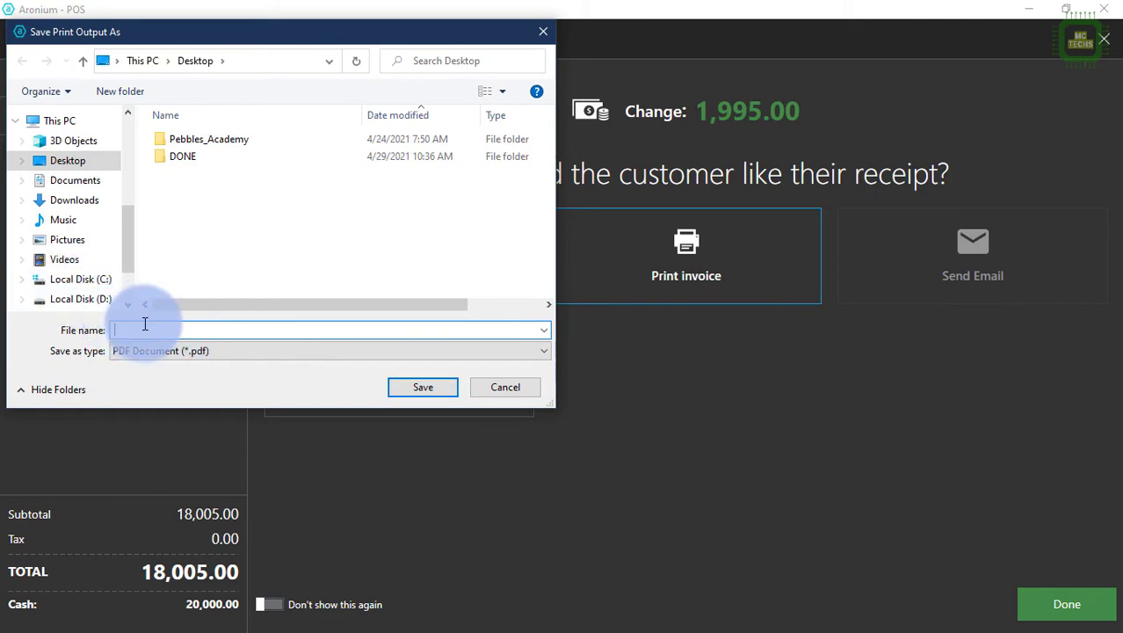
type("18005")
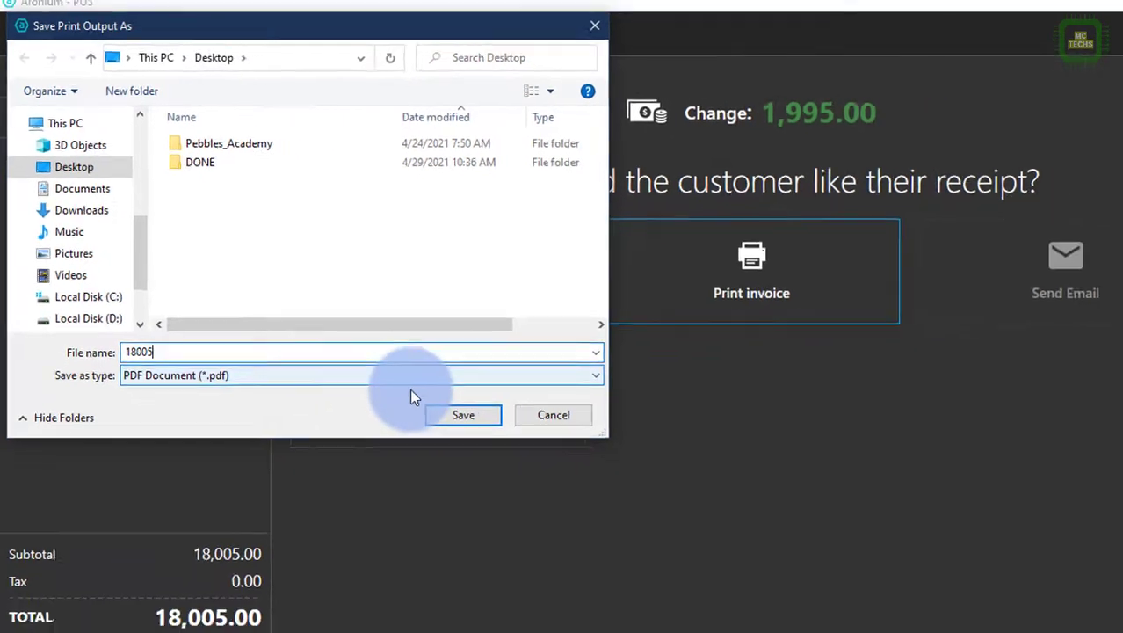
left_click(716, 583)
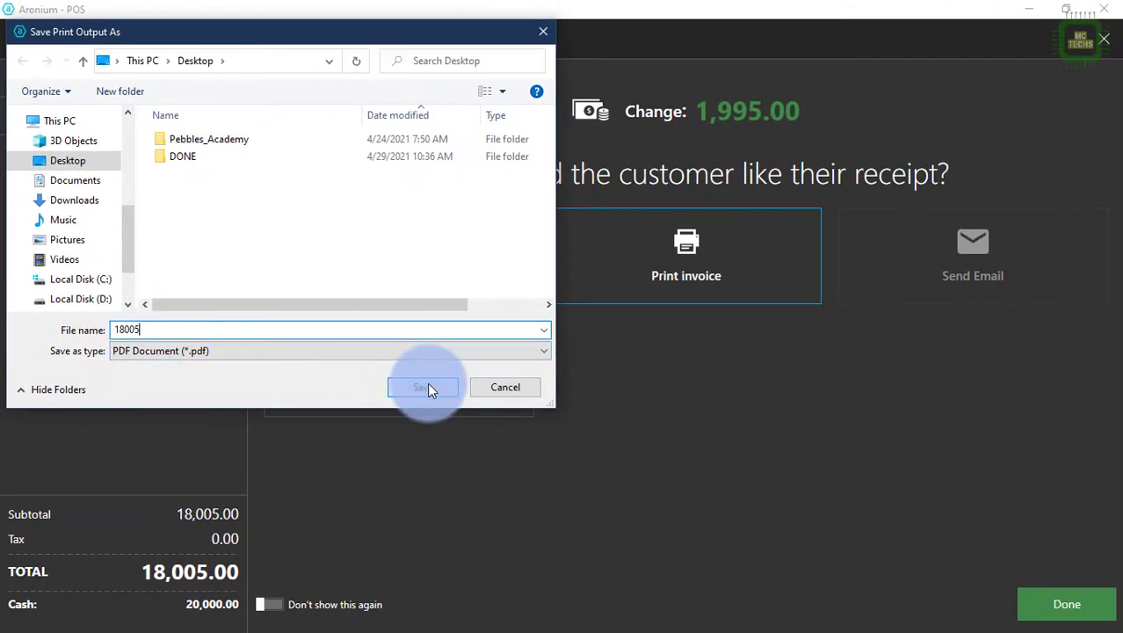
left_click(427, 386)
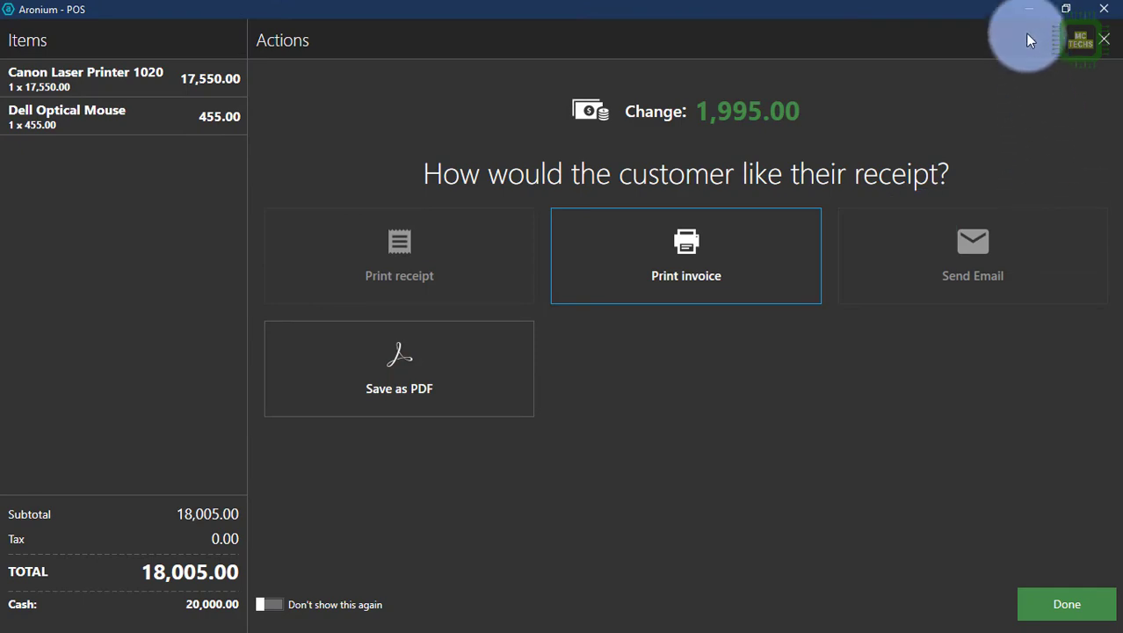
Step: Open 18005.pdf from the desktop in Acrobat and review the invoice down to its $18,005.00 totals
left_click(1026, 13)
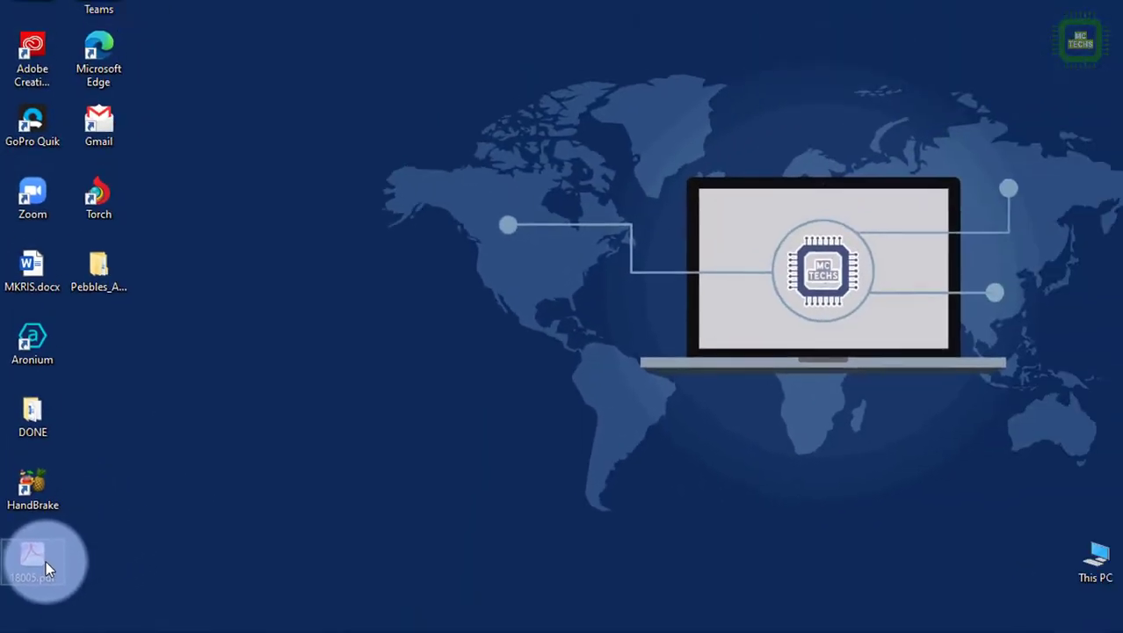
double_click(42, 567)
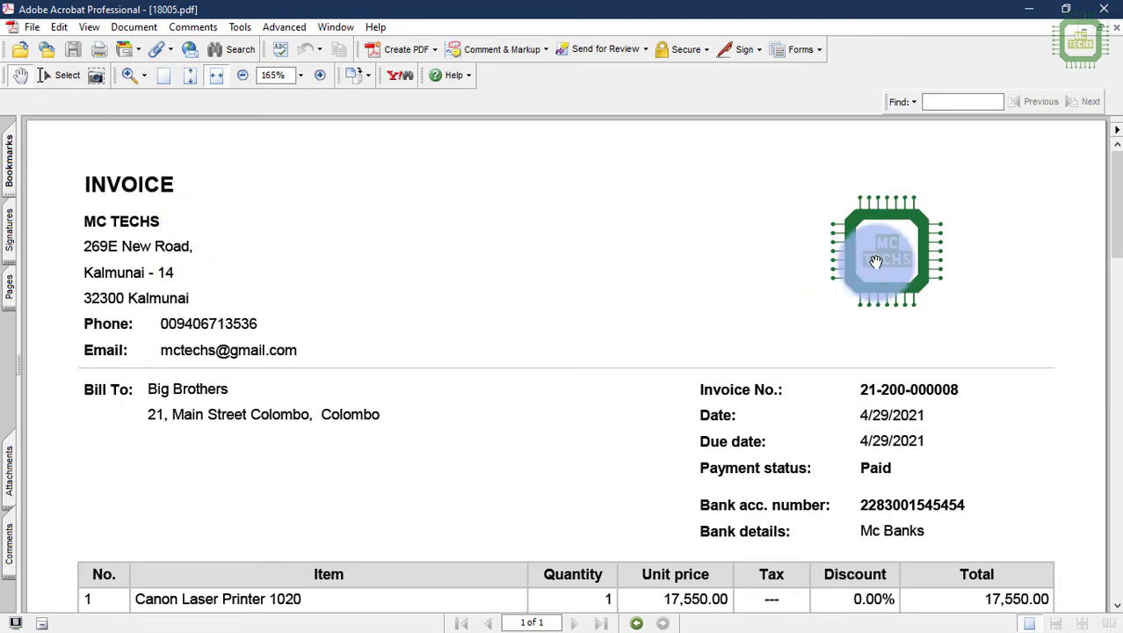
scroll(996, 489, "down", 2)
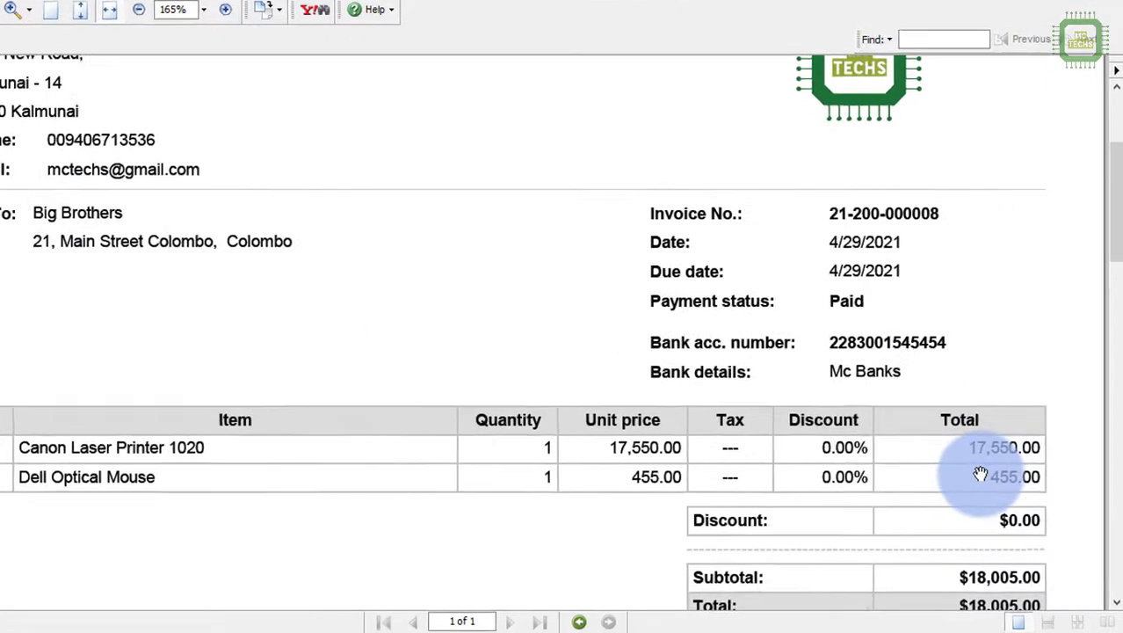
scroll(981, 475, "down", 5)
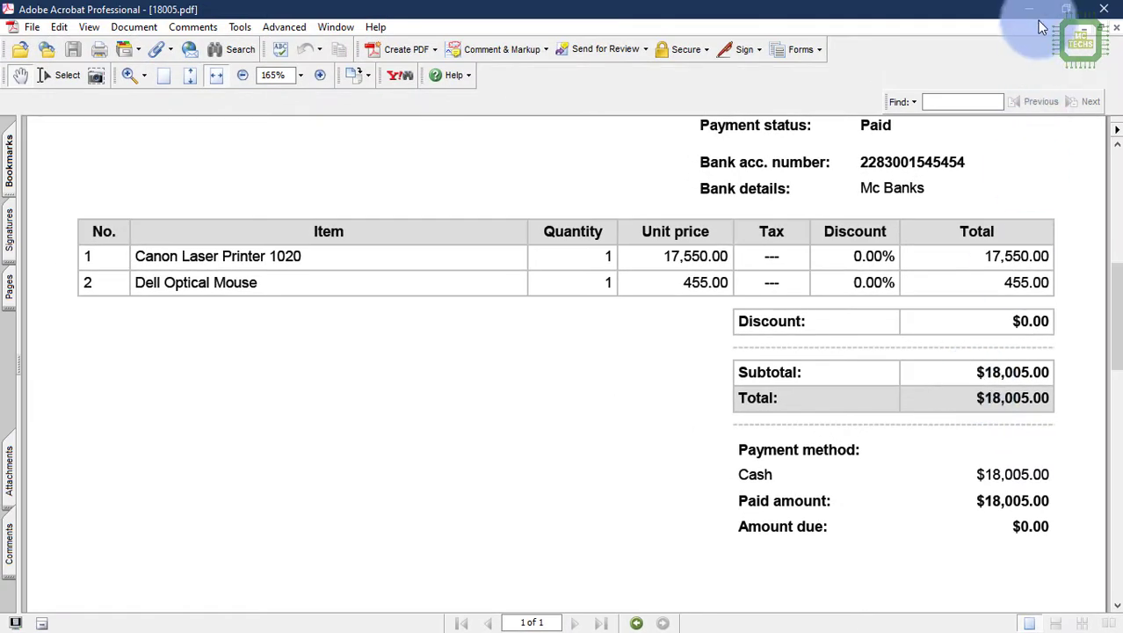
left_click(1028, 11)
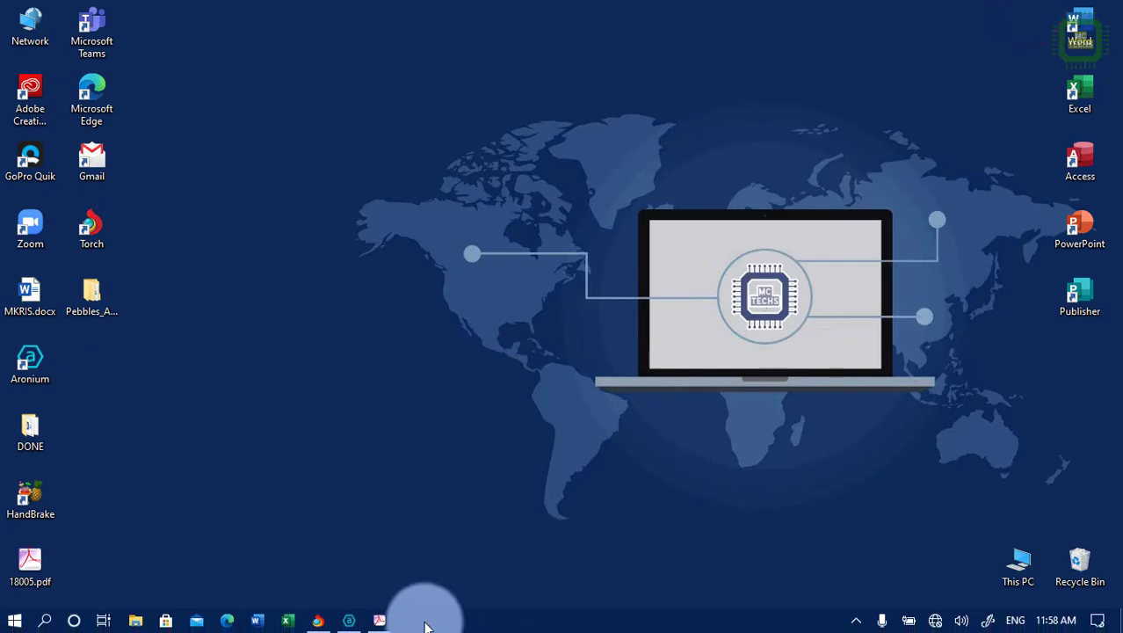
Step: Search Windows for 'con' and launch Control Panel from the results
left_click(355, 619)
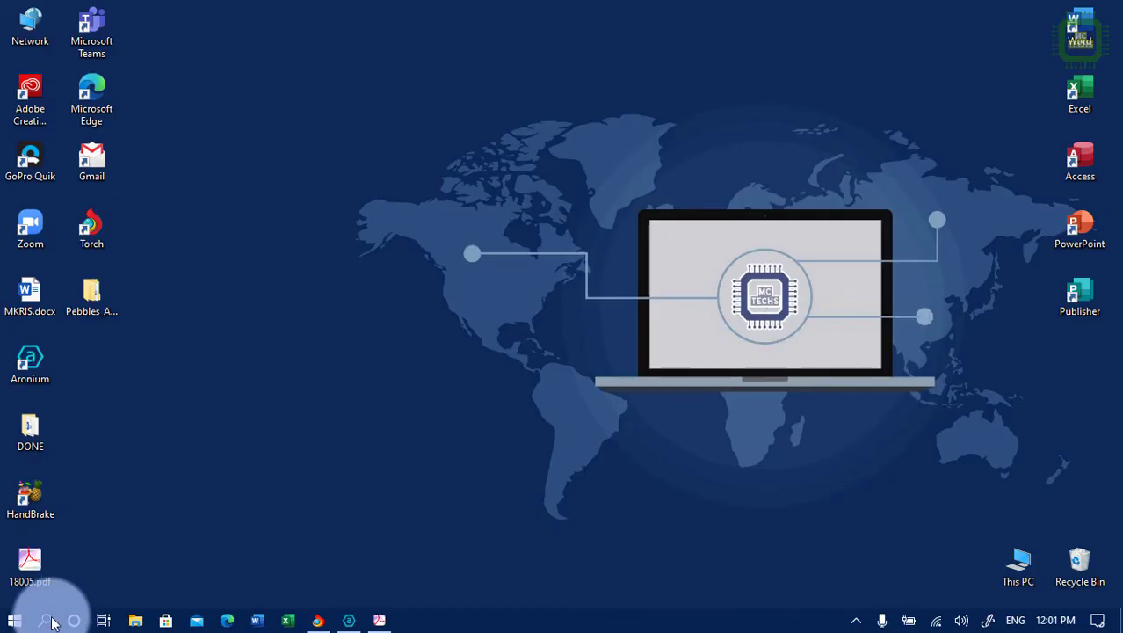
left_click(45, 620)
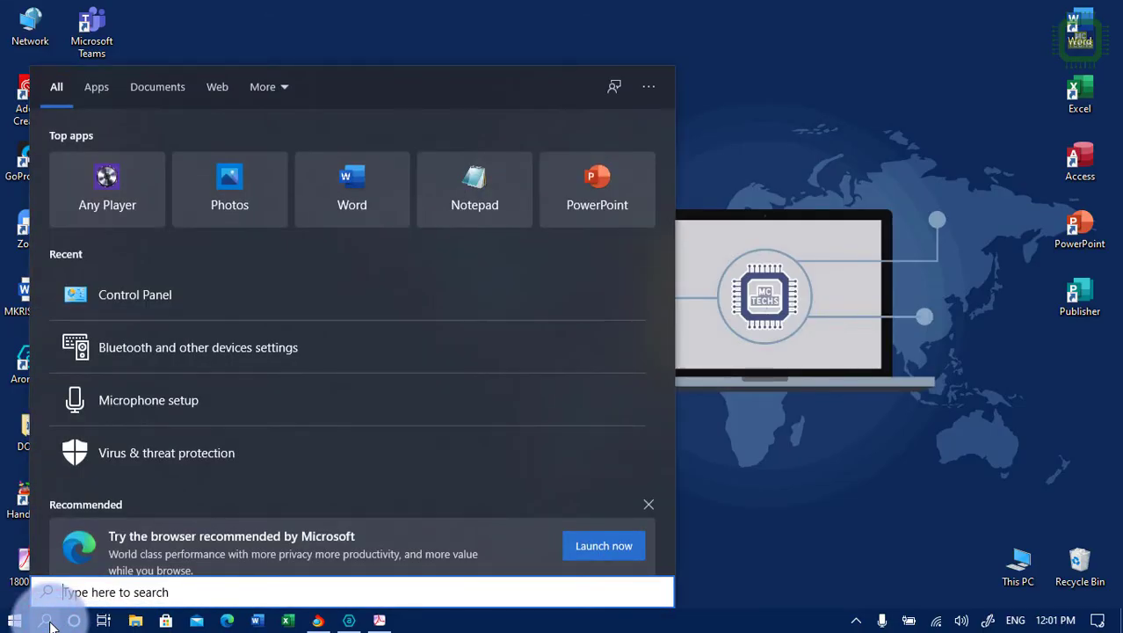
type("con")
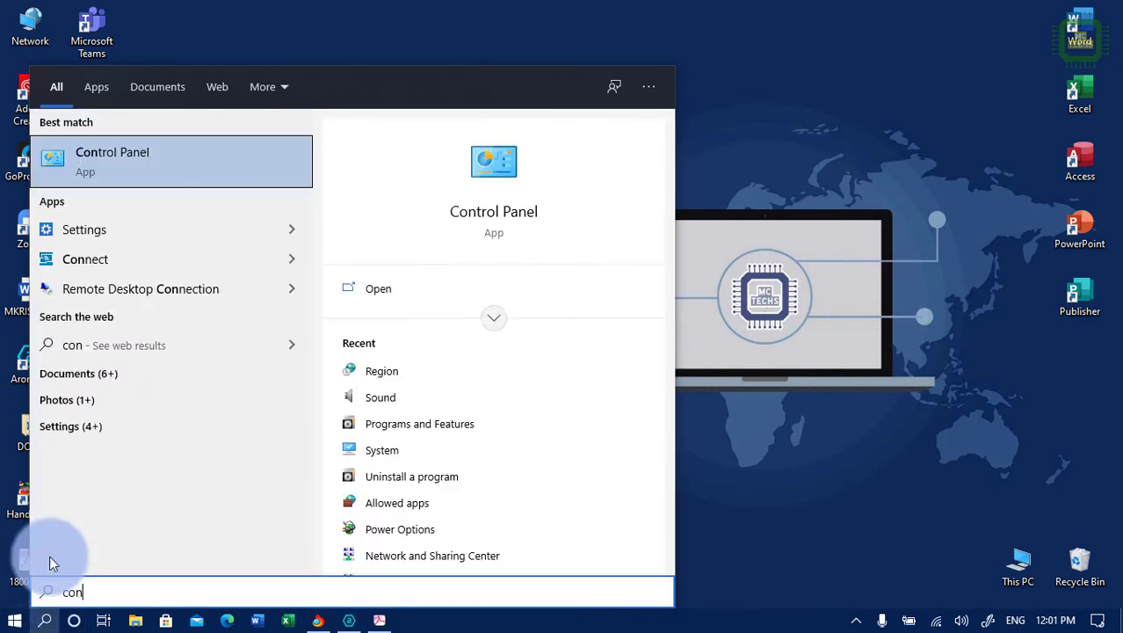
left_click(154, 170)
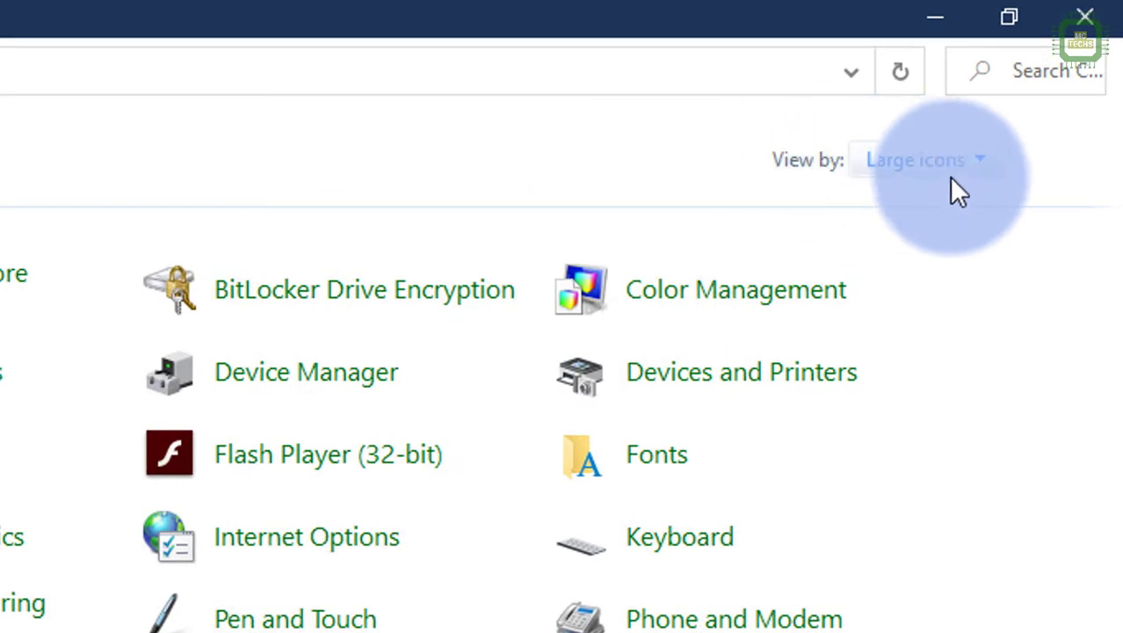
left_click(944, 175)
left_click(938, 195)
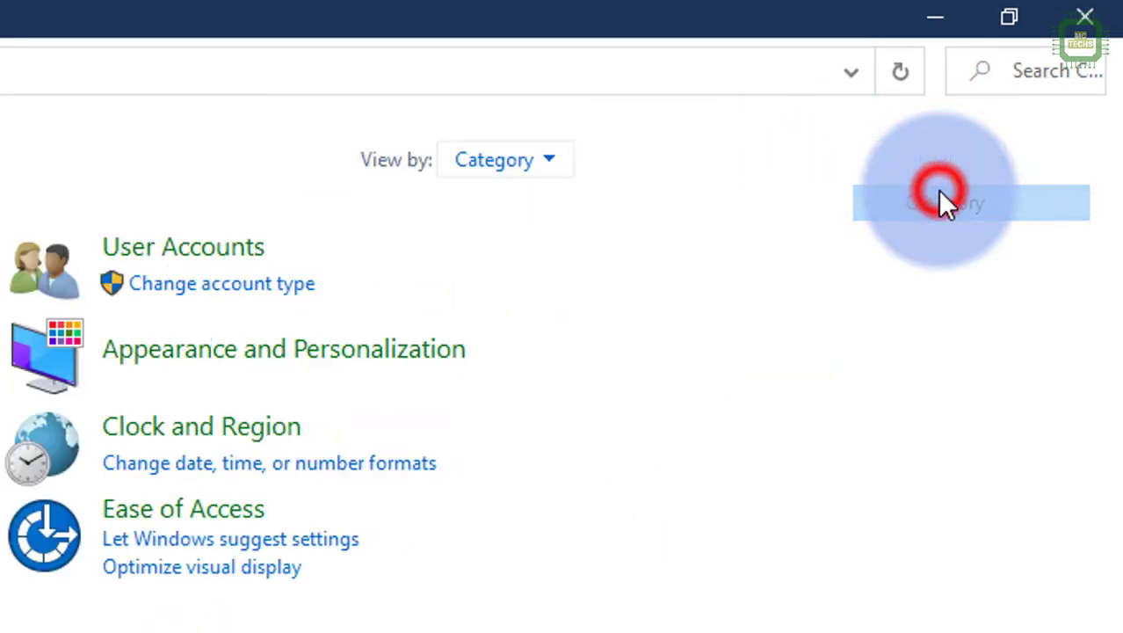
left_click(491, 156)
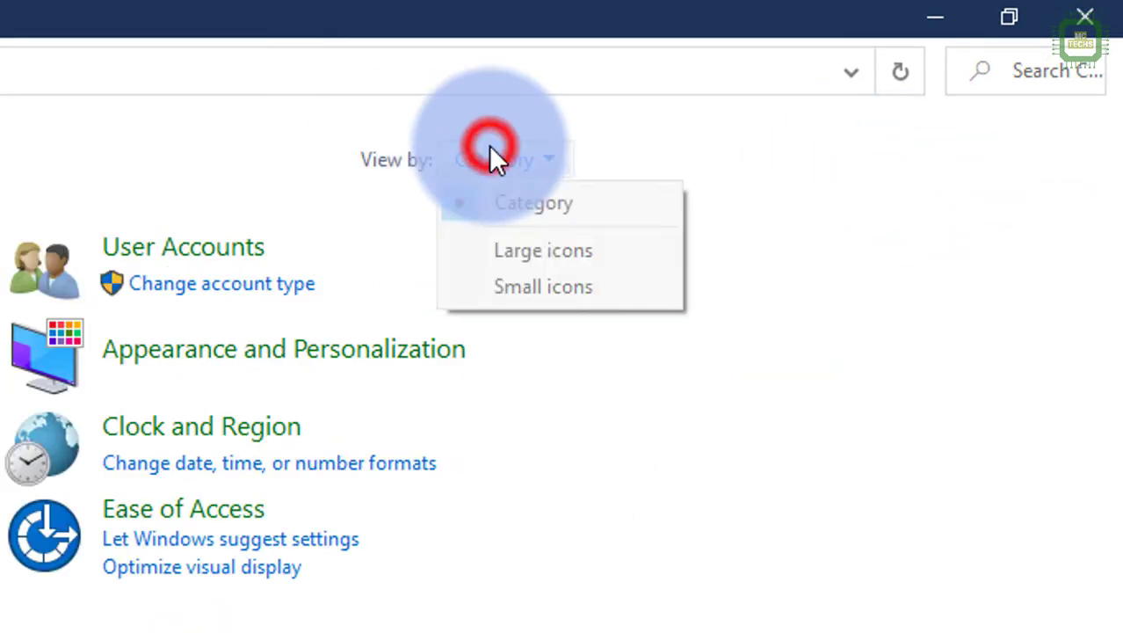
left_click(500, 250)
left_click(886, 159)
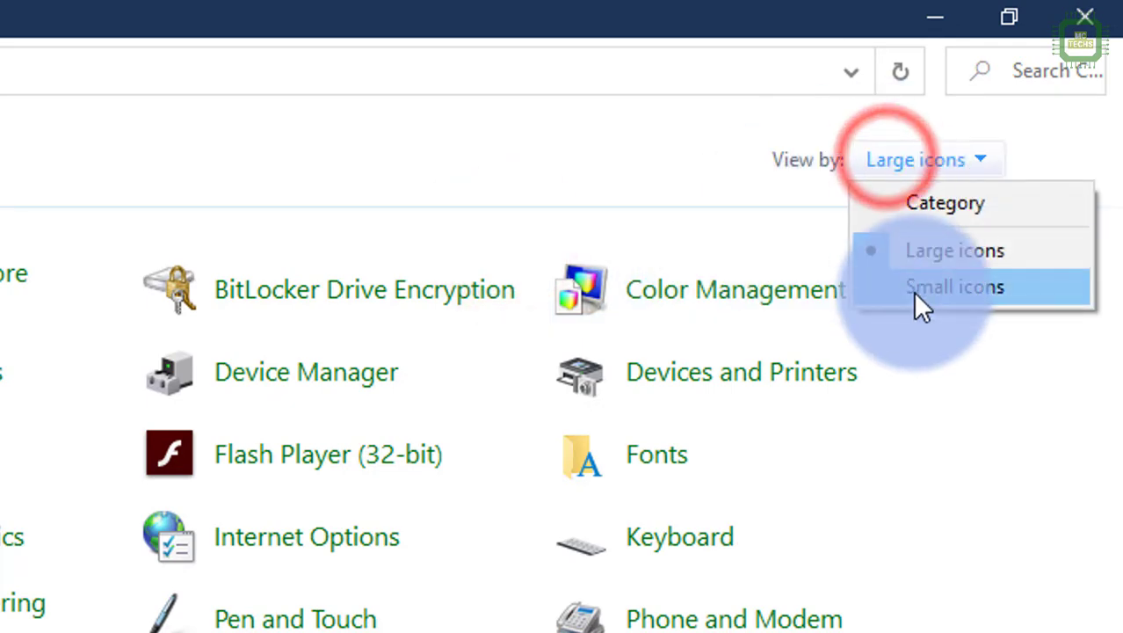
left_click(914, 288)
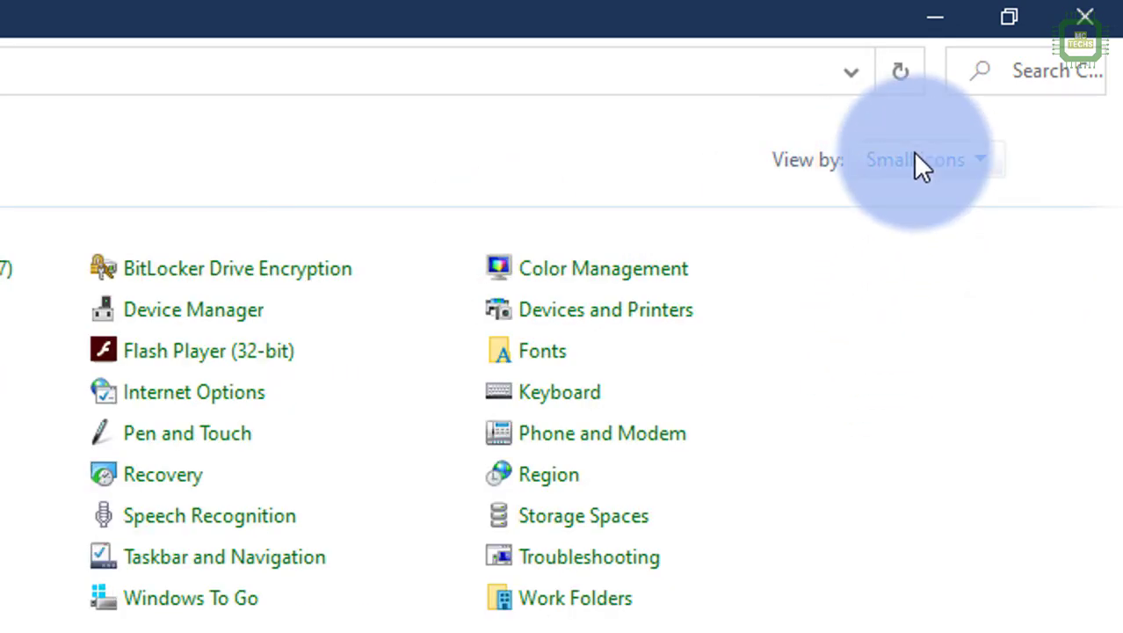
left_click(914, 156)
left_click(920, 249)
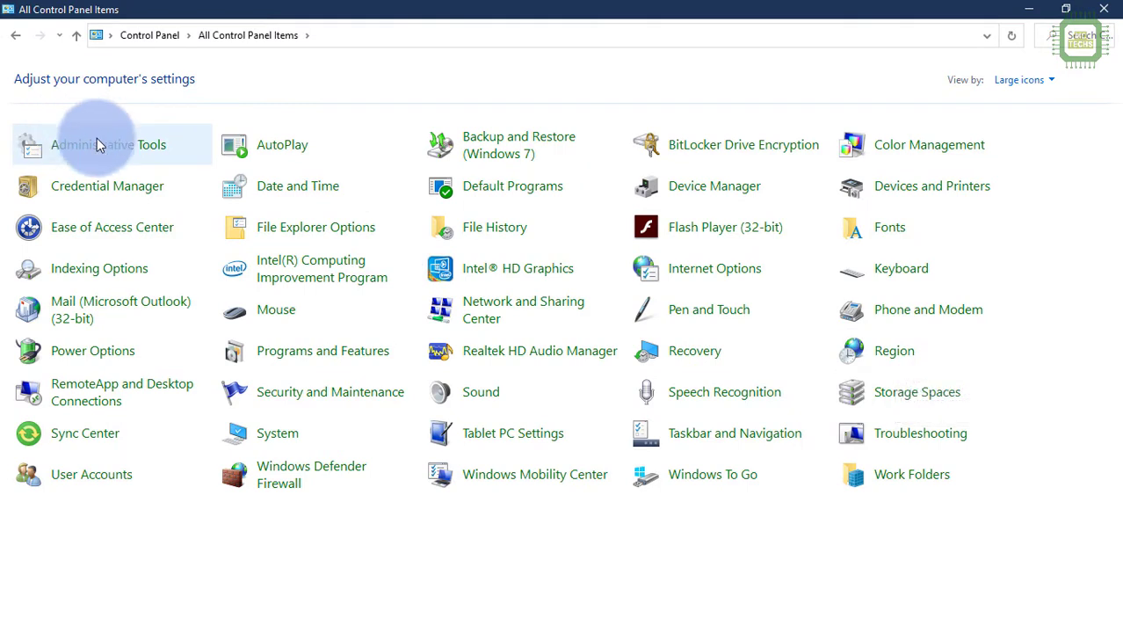
Step: Open the Region settings and its Additional settings format dialog
left_click(901, 357)
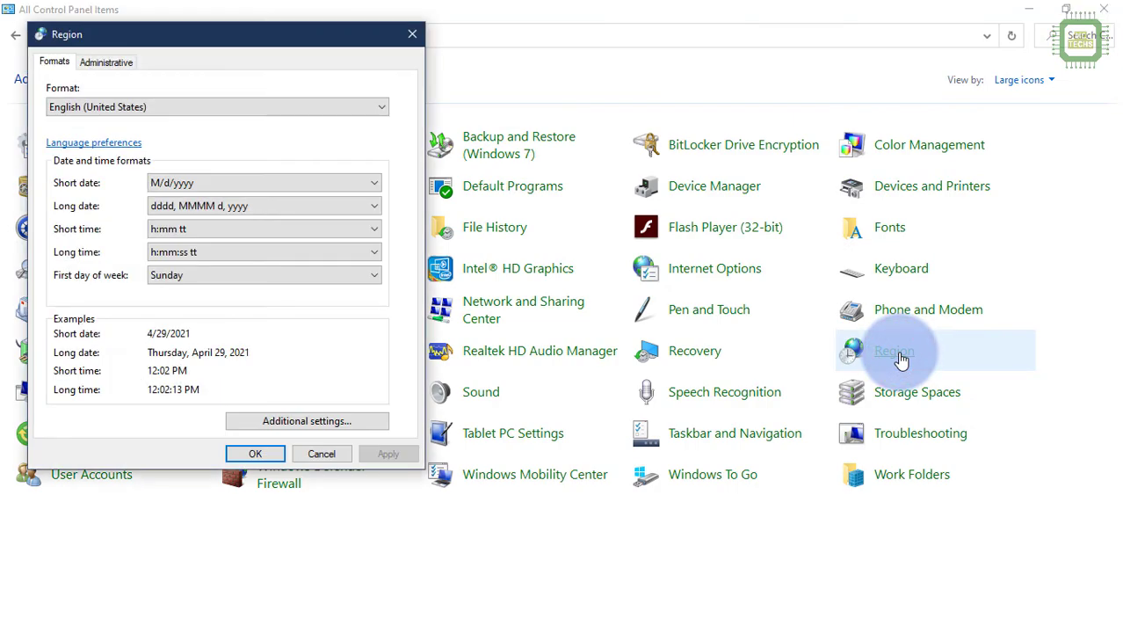
left_click_drag(188, 41, 582, 106)
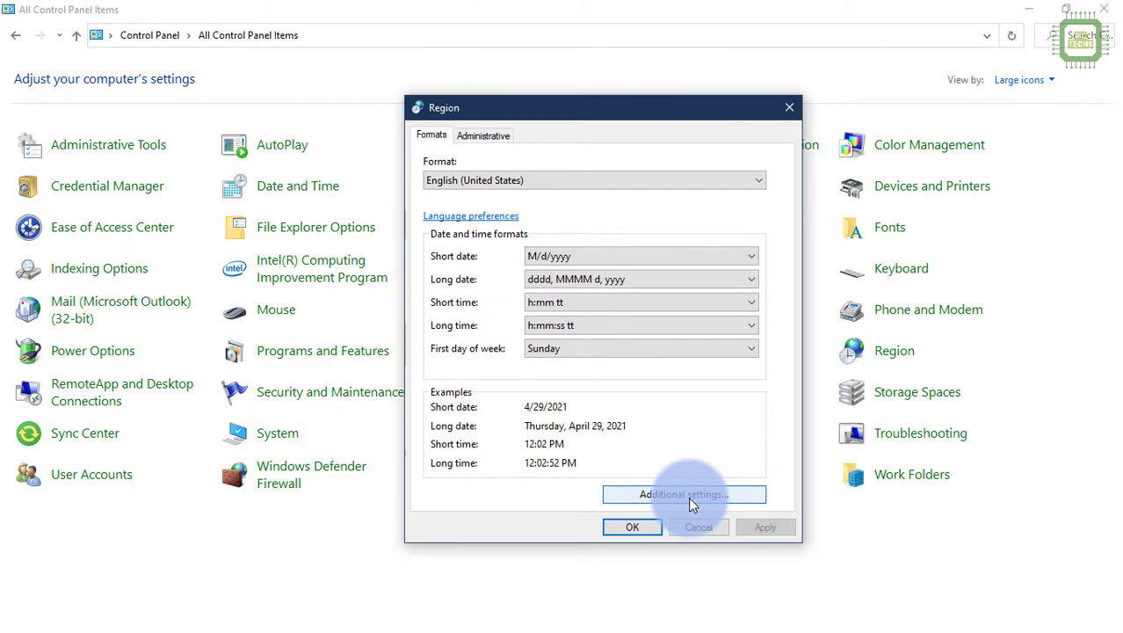
left_click(688, 496)
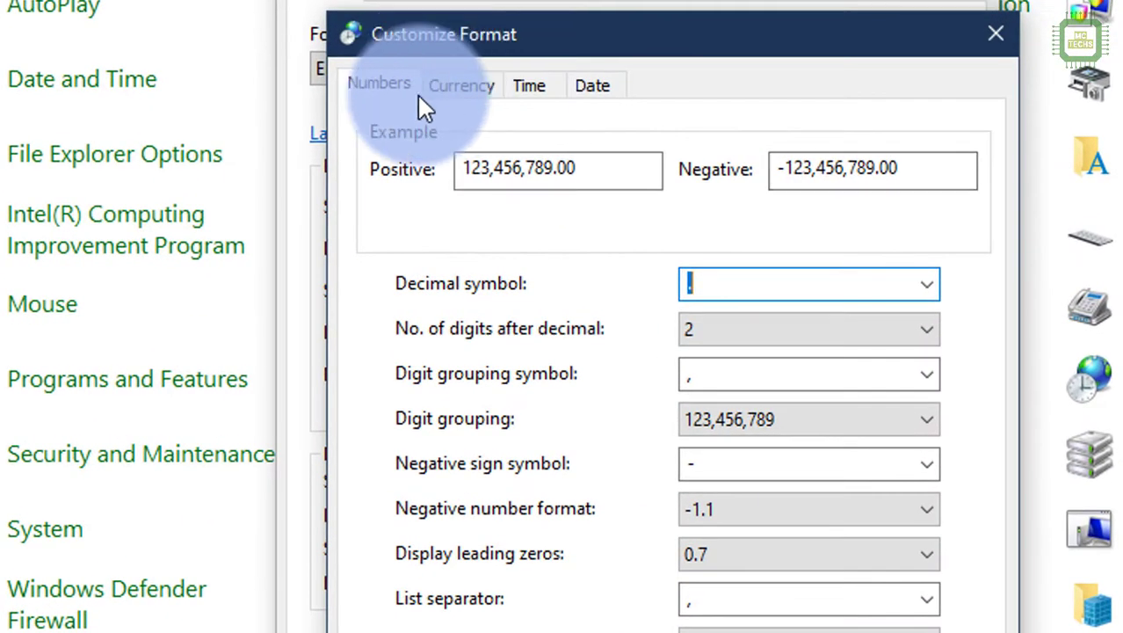
Step: Browse the Numbers, Currency, Time and Date tabs, ending on Currency with symbol $
left_click(385, 79)
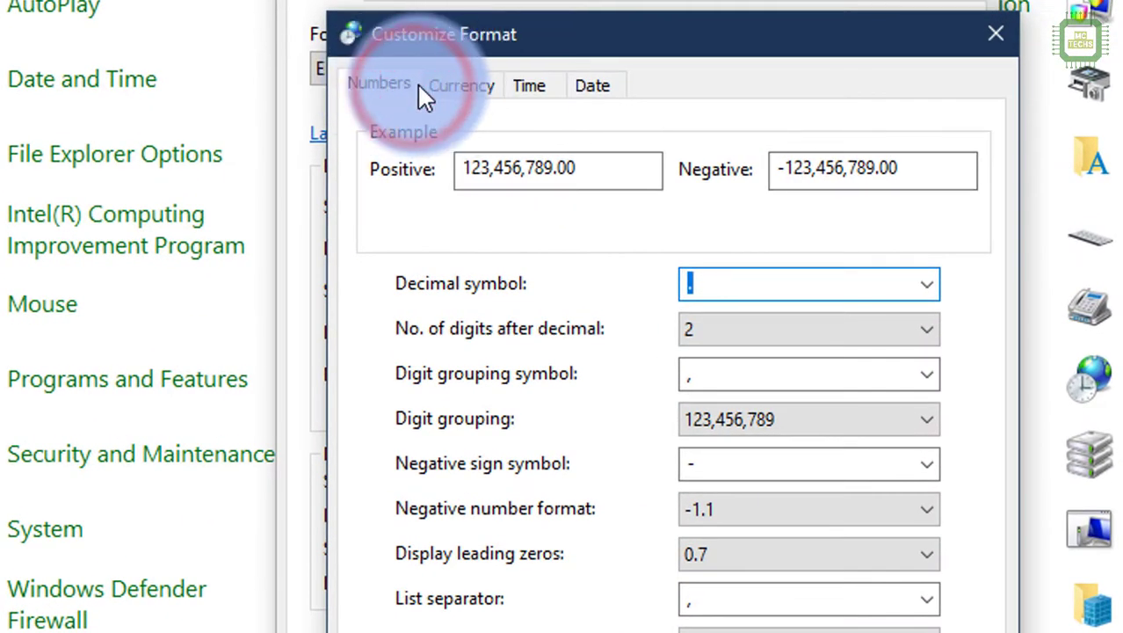
left_click(465, 85)
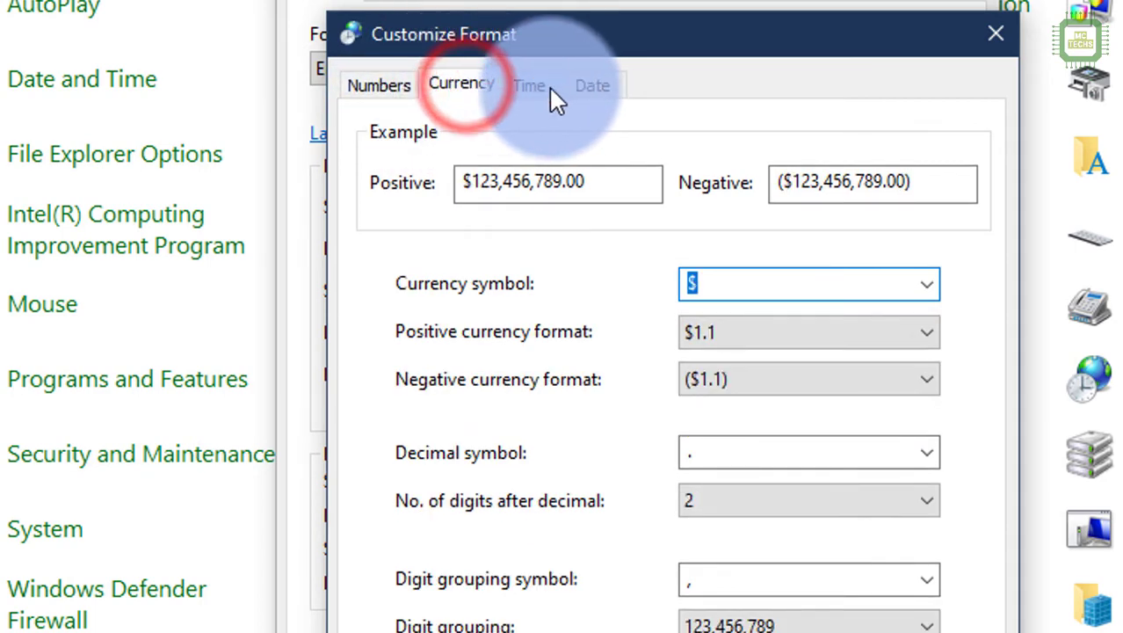
left_click(532, 85)
left_click(593, 86)
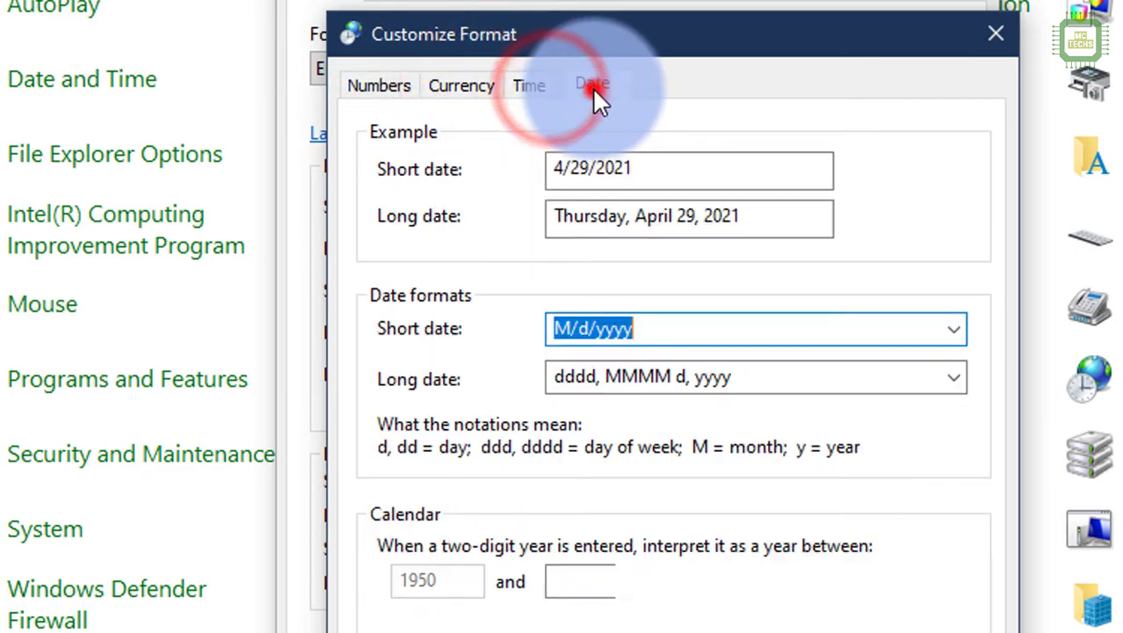
left_click(470, 89)
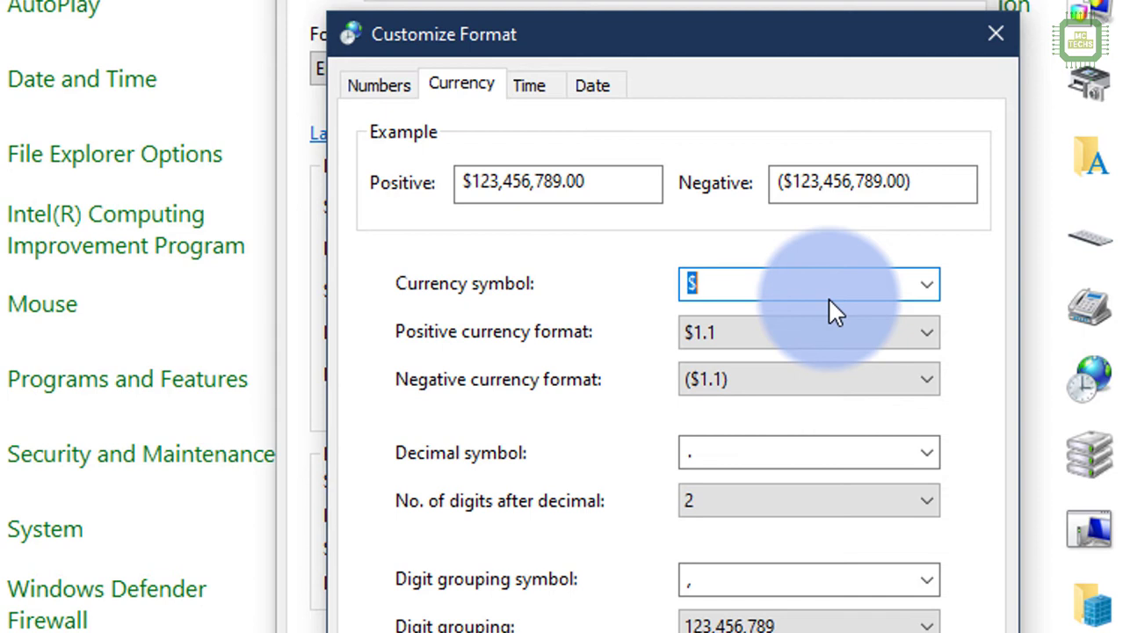
Step: Change the currency symbol to Rs. and apply it in Customize Format
type("Rs.")
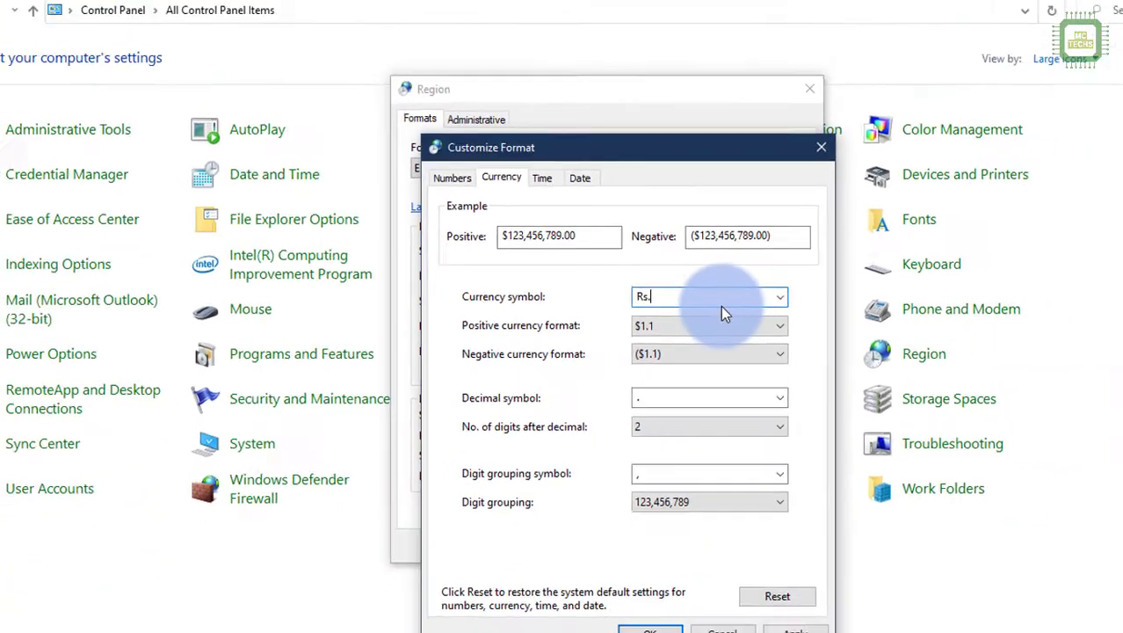
left_click(765, 608)
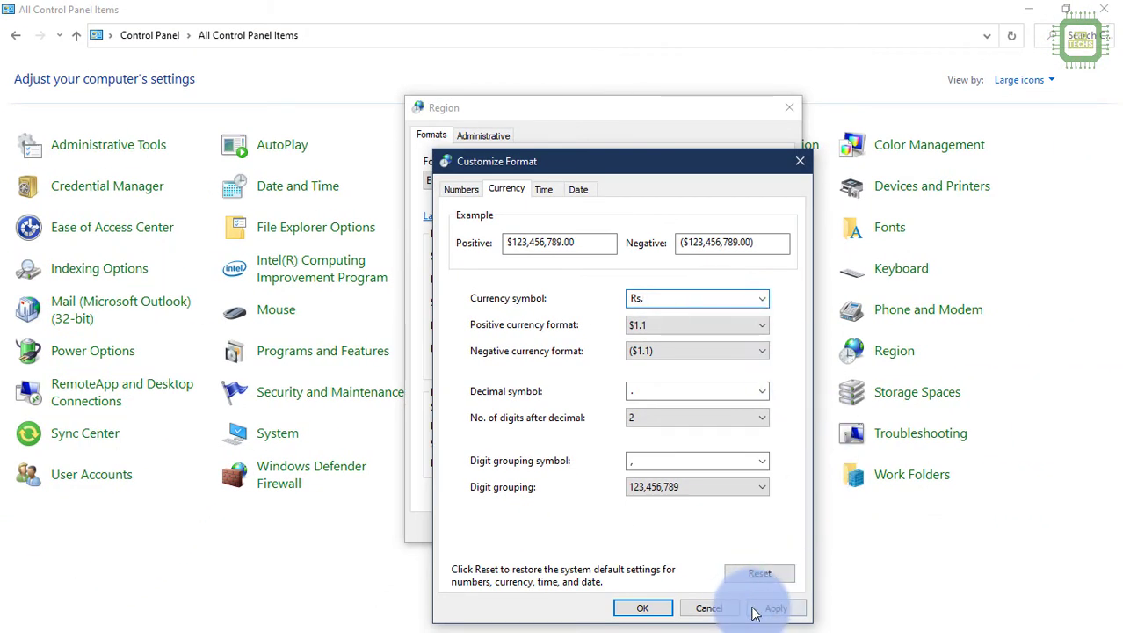
left_click(640, 606)
Step: Apply and close the Region settings, then bring Aronium POS back into view
left_click(751, 527)
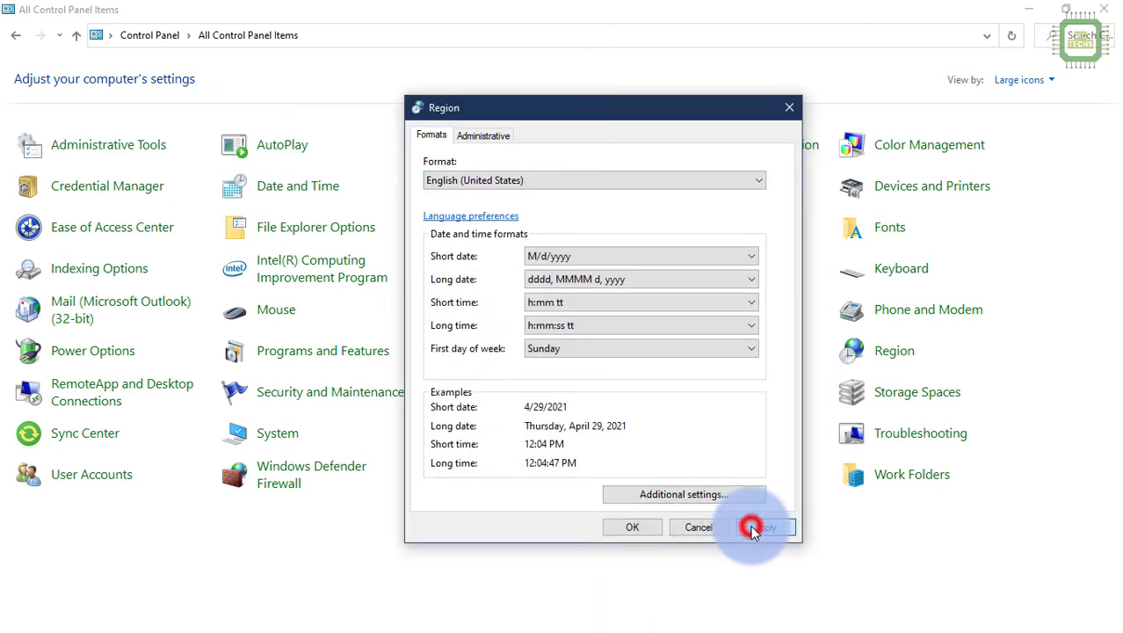
left_click(646, 526)
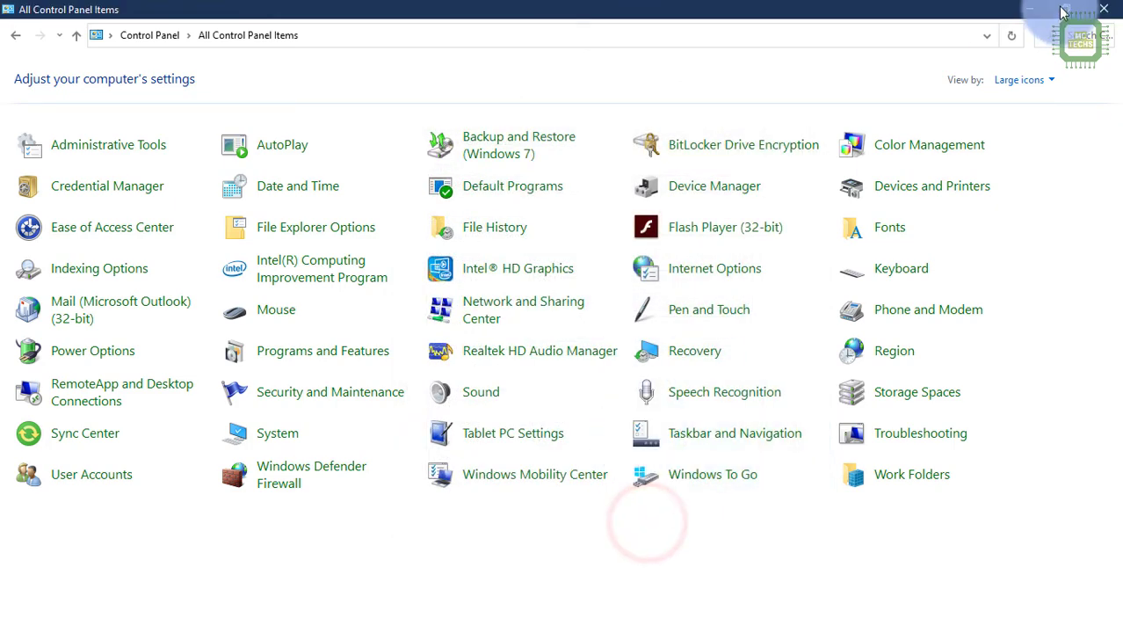
left_click(1029, 9)
left_click(678, 629)
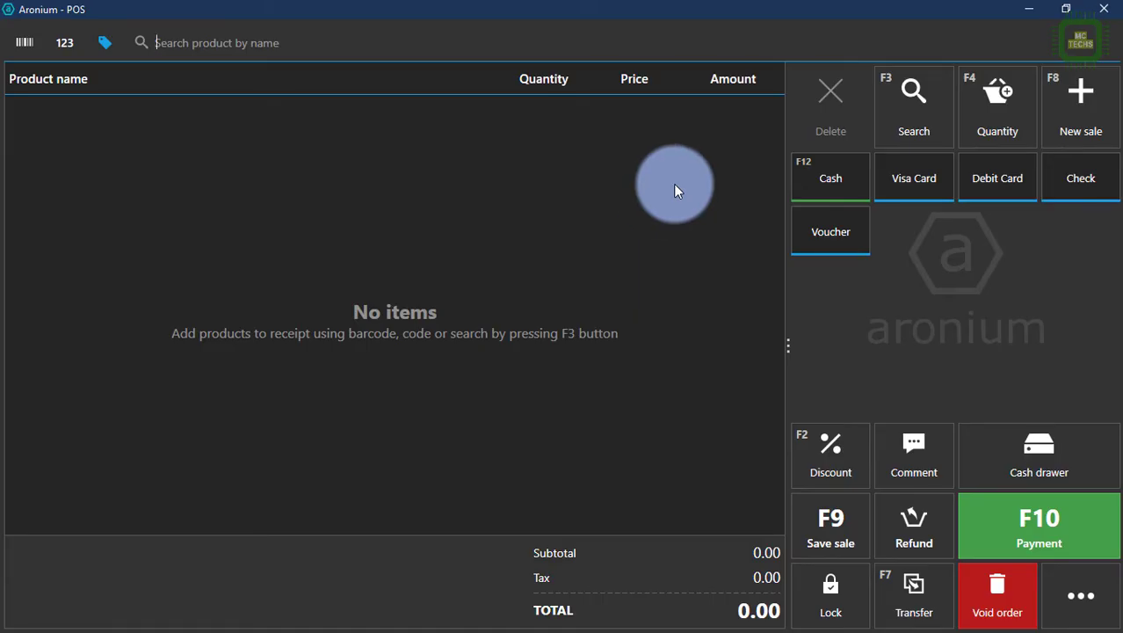
Step: Restart Aronium POS from its desktop shortcut and log in with the admin password
left_click(1099, 16)
left_click(38, 355)
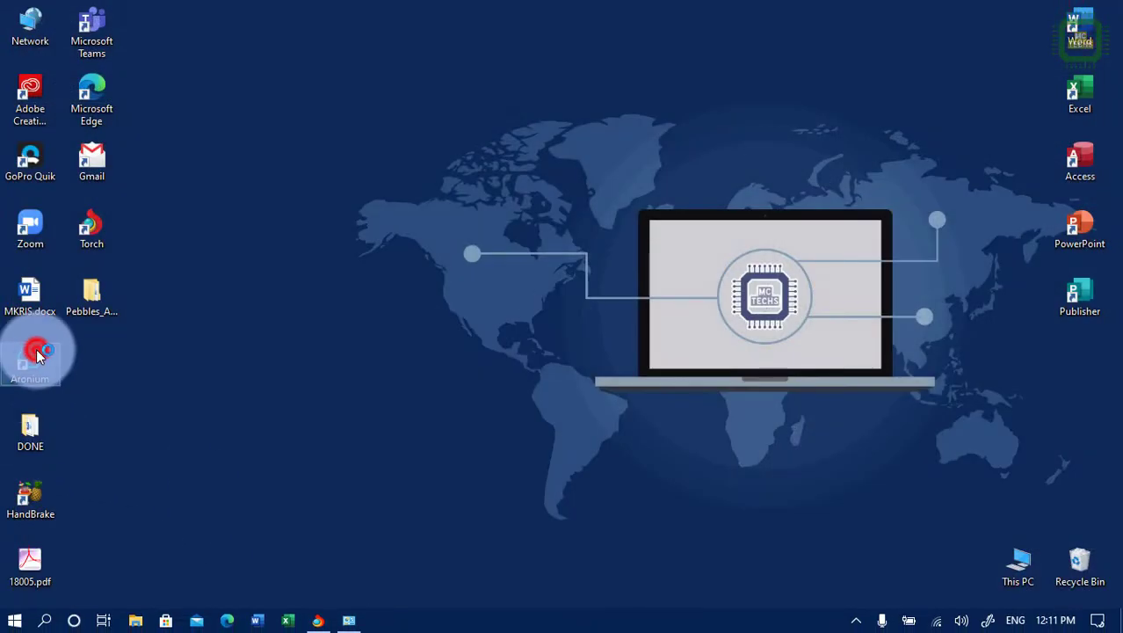
double_click(36, 350)
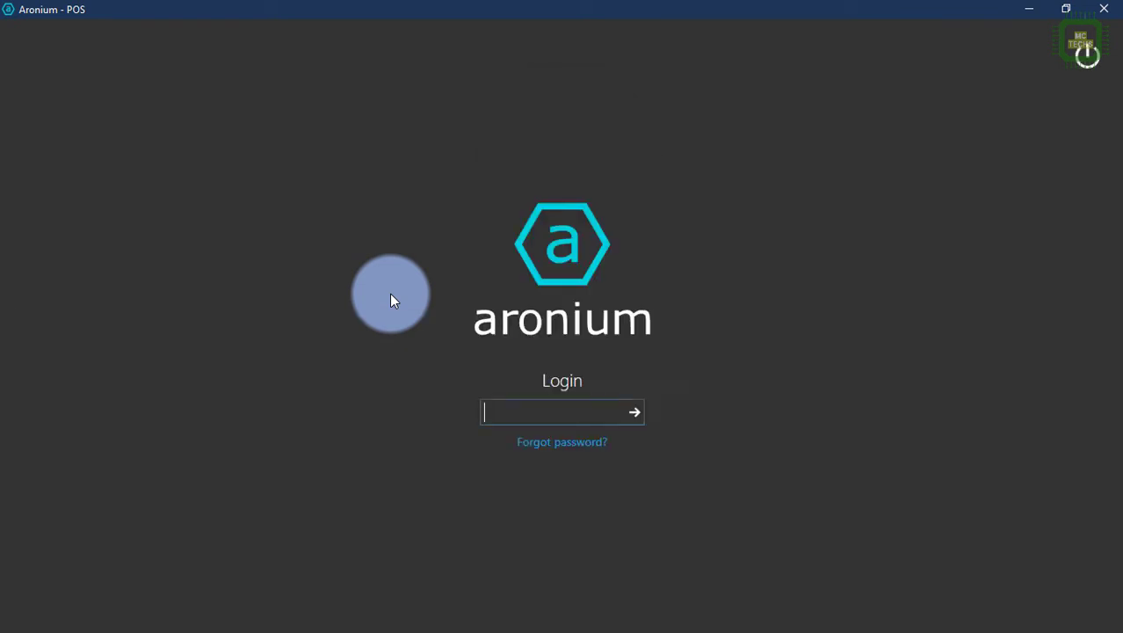
type("admin")
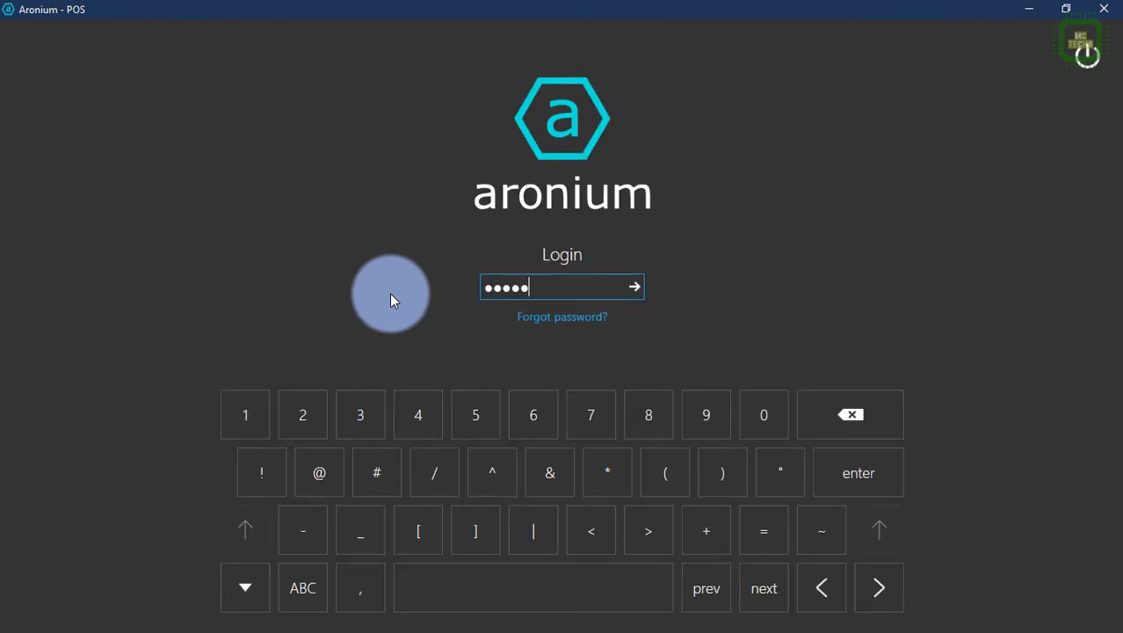
type("12345678")
key("Return")
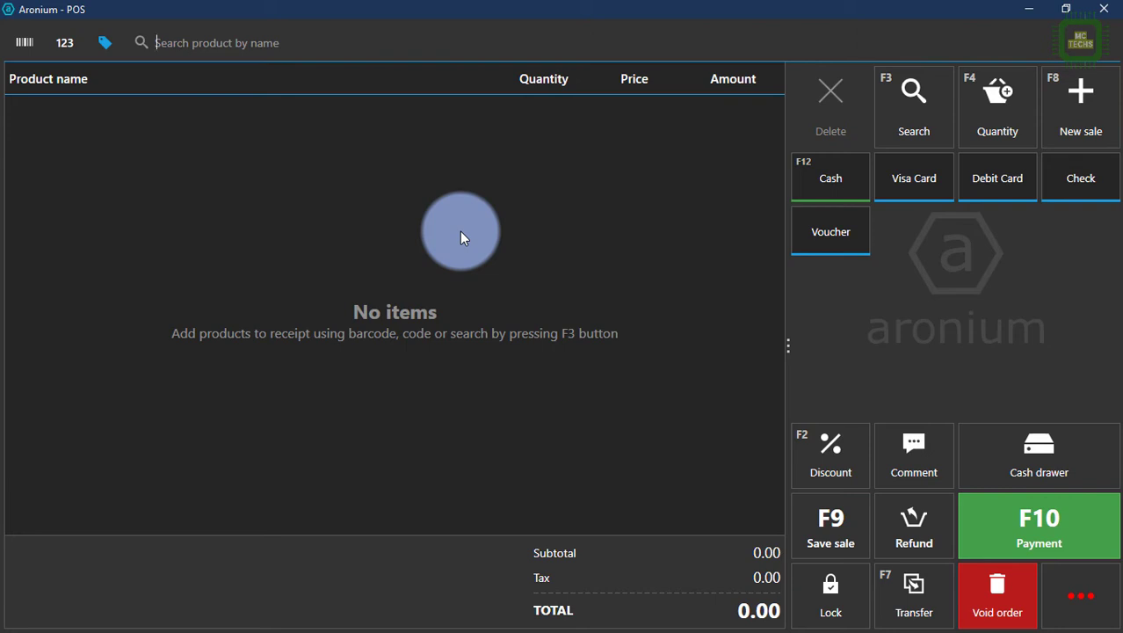
Step: Add the Canon Laser Printer 1020 and Dell i7 Laptop 8th Gen, totalling 180,050.00
type("ca")
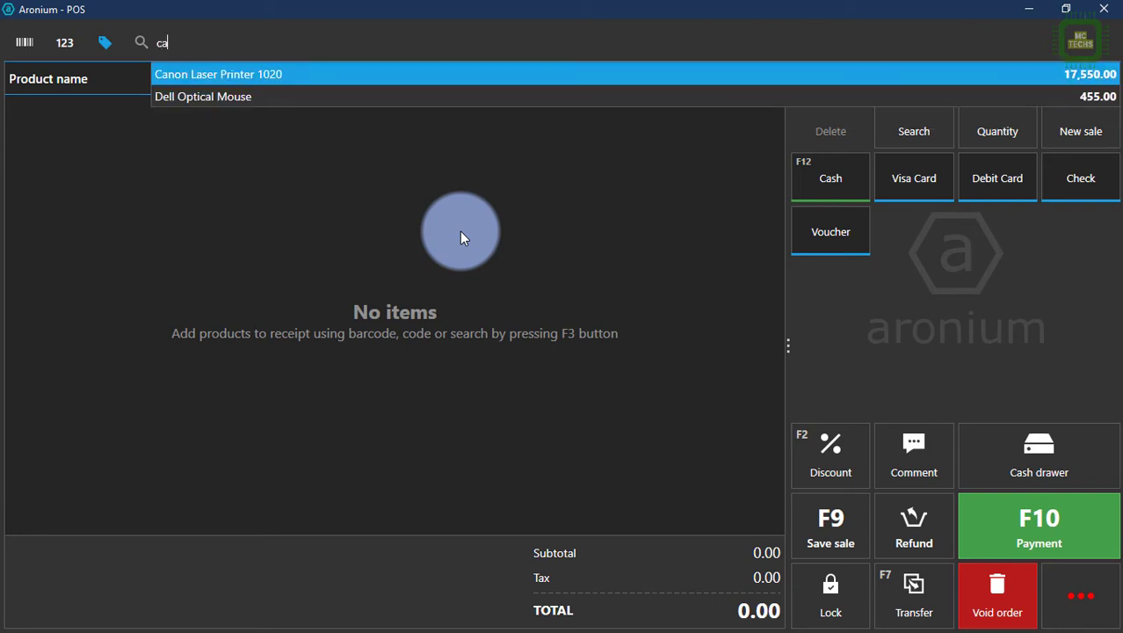
left_click(273, 76)
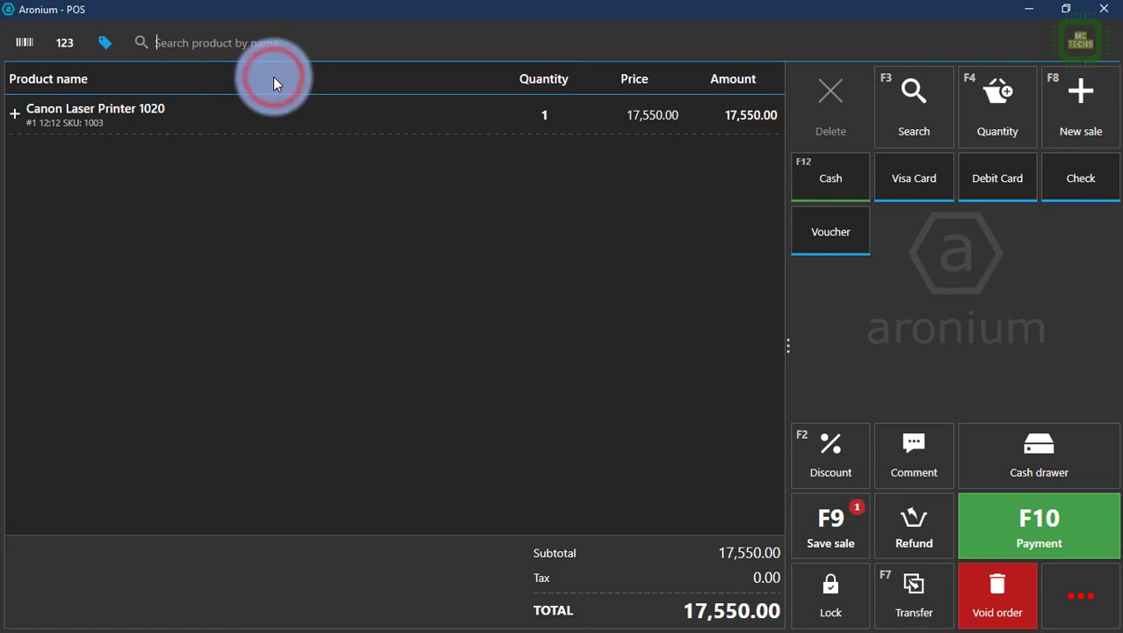
type("i")
left_click(263, 119)
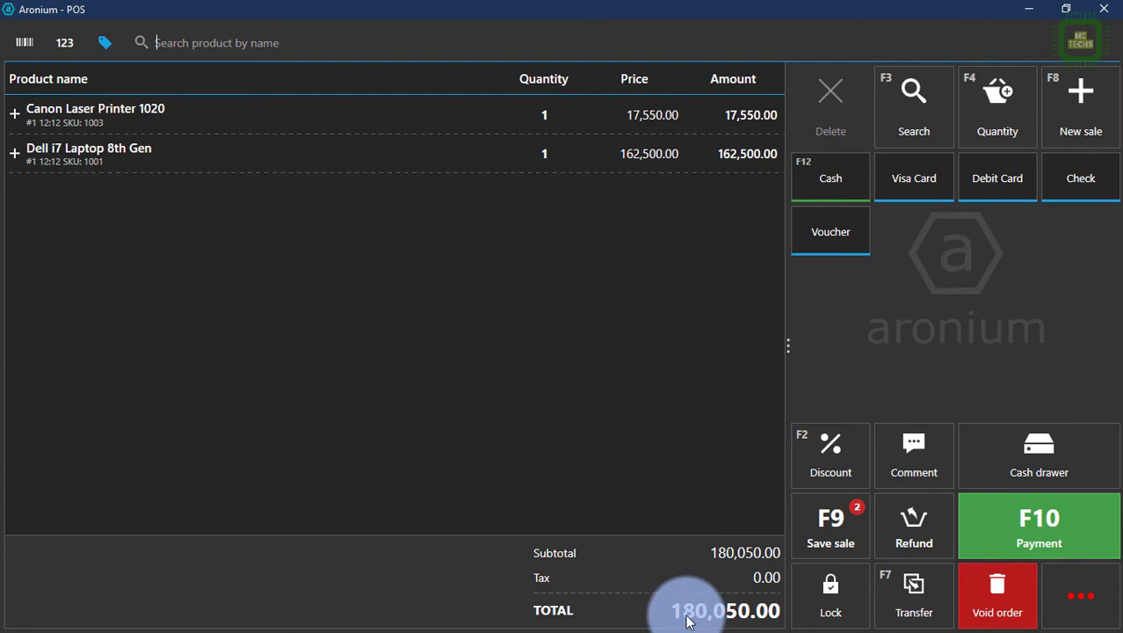
Step: Start payment and set Big Brothers as the sale's customer
left_click(1001, 520)
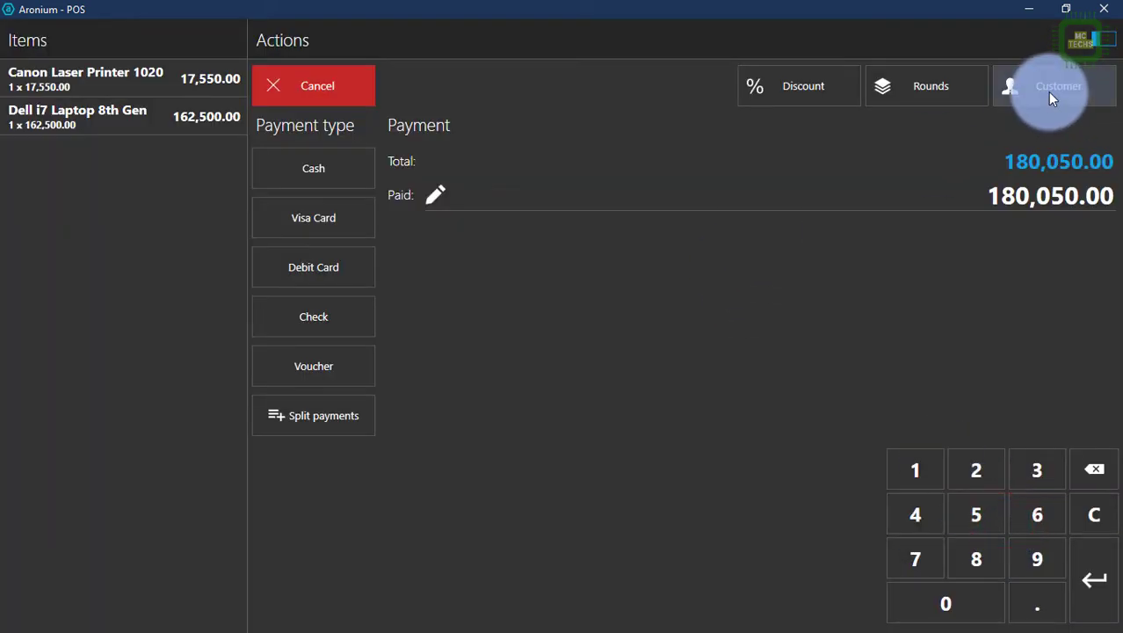
left_click(1048, 91)
left_click(86, 266)
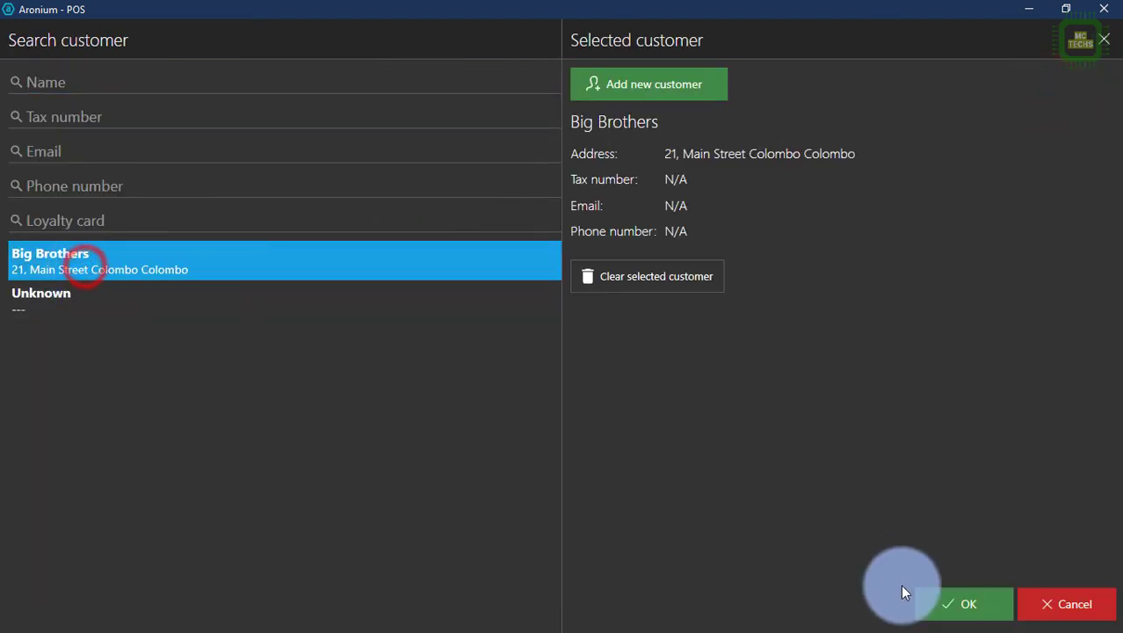
left_click(996, 604)
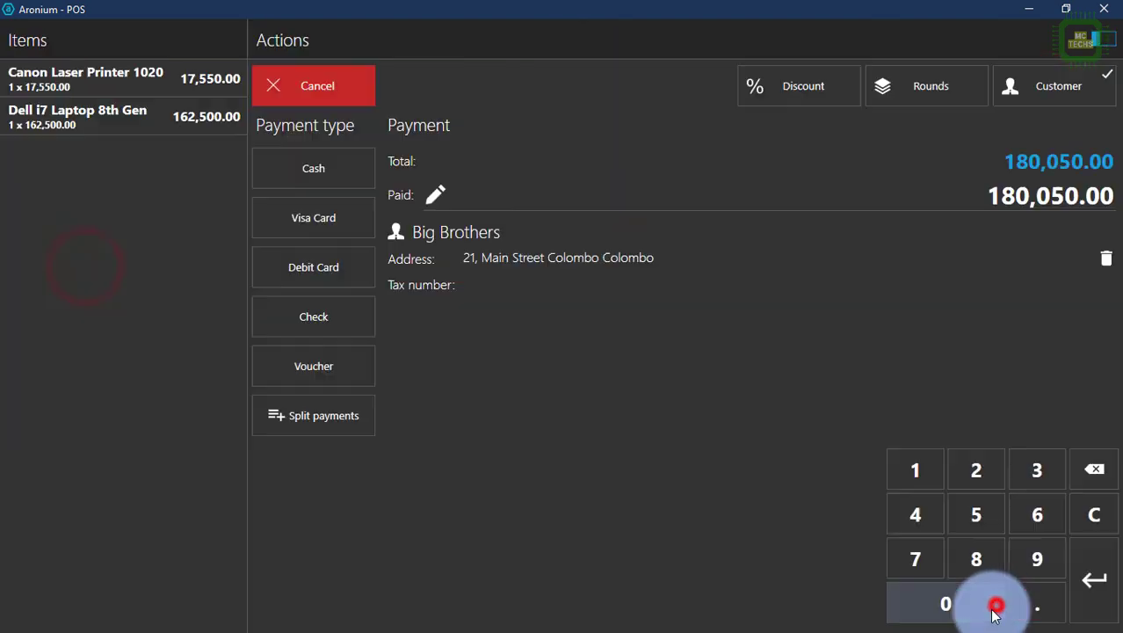
Step: Pay 200000 in cash, giving 19,950.00 change
left_click(955, 200)
type("200000")
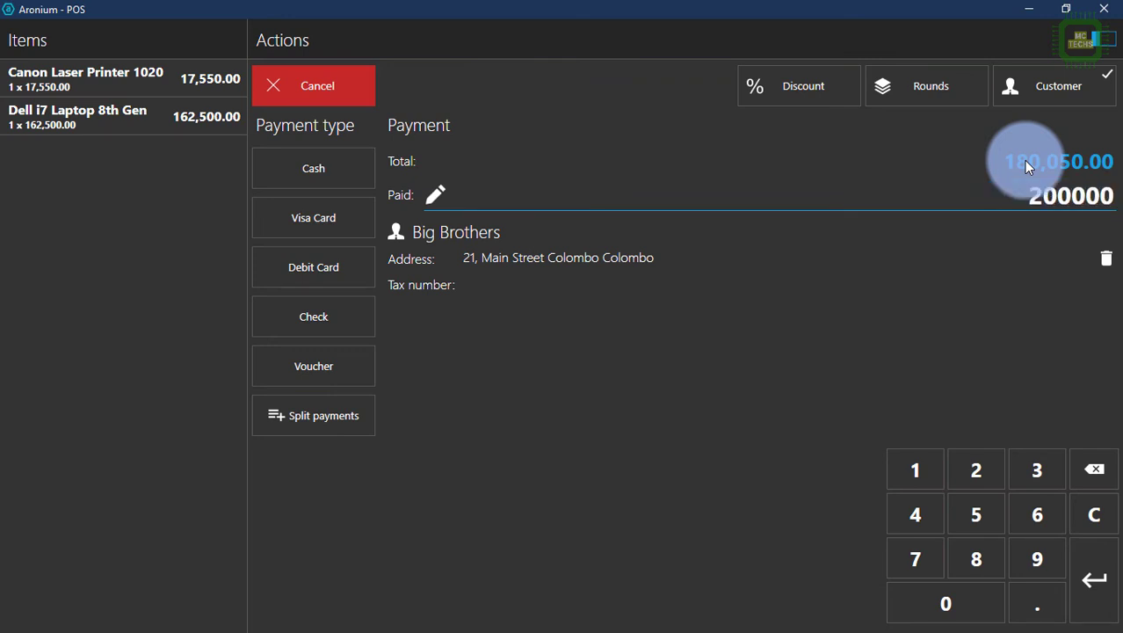
left_click(319, 169)
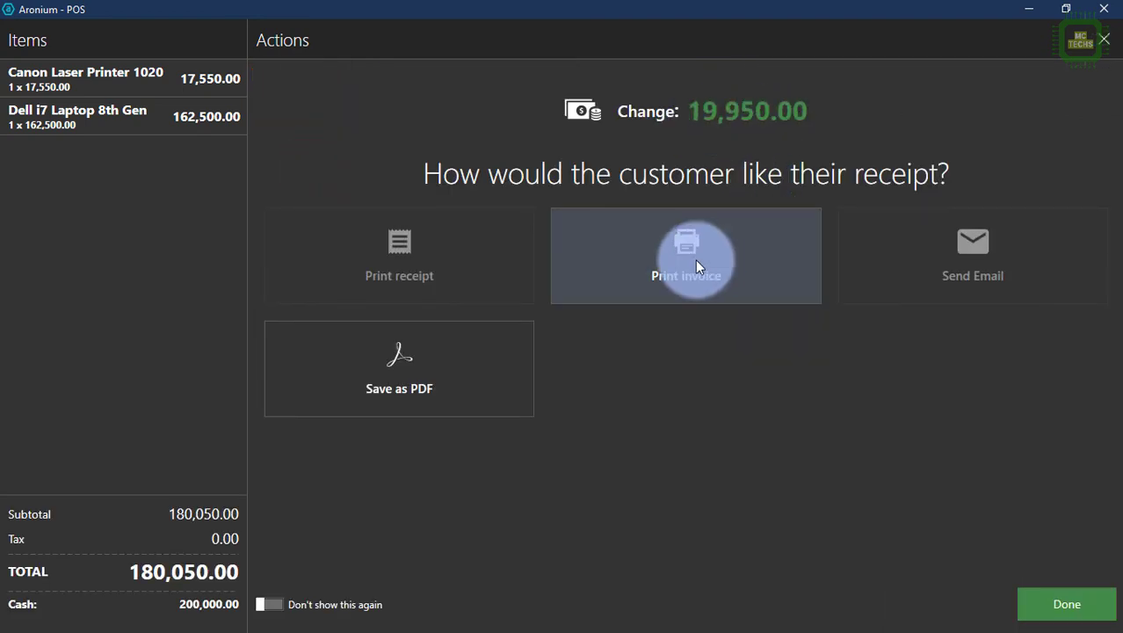
Step: Print the invoice to PDF as 180050 on the Desktop, then minimize Aronium POS
left_click(761, 281)
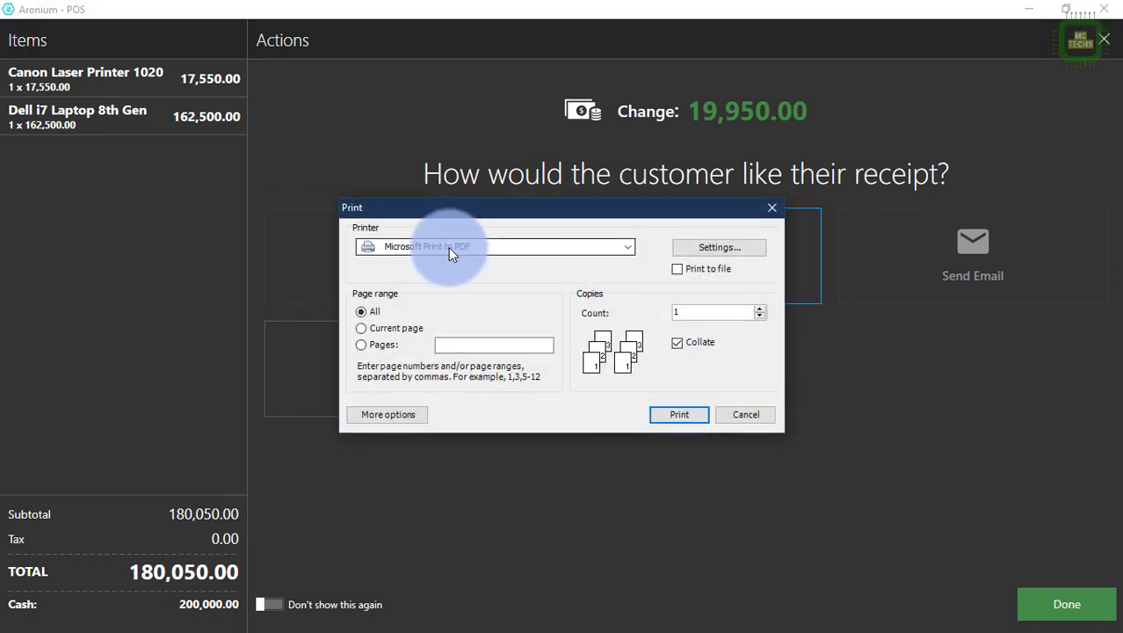
left_click(672, 415)
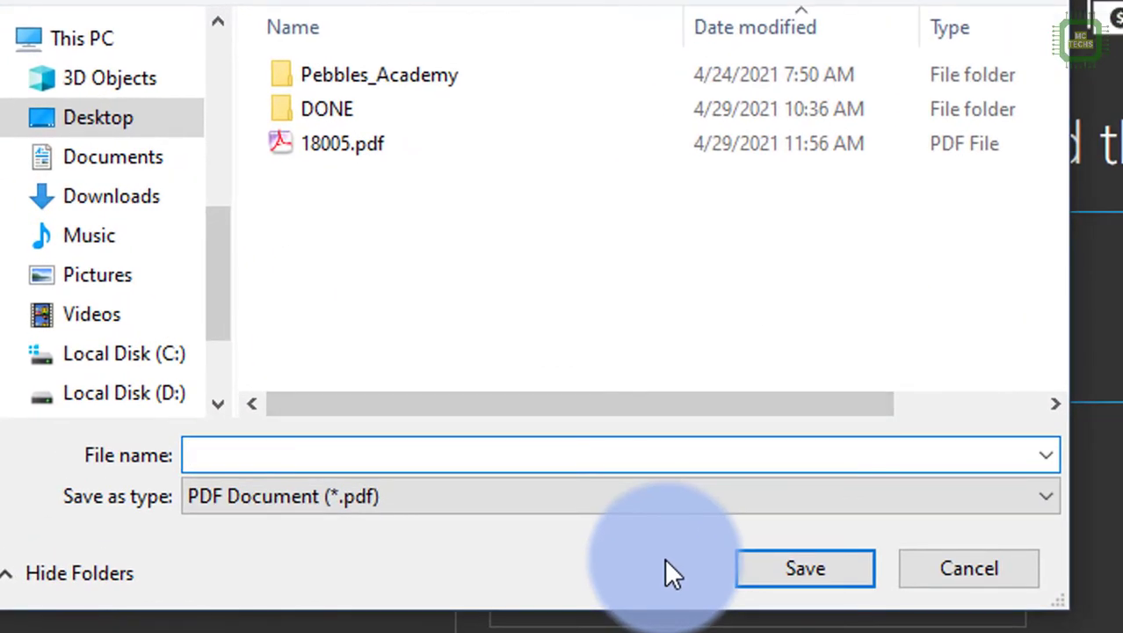
type("180")
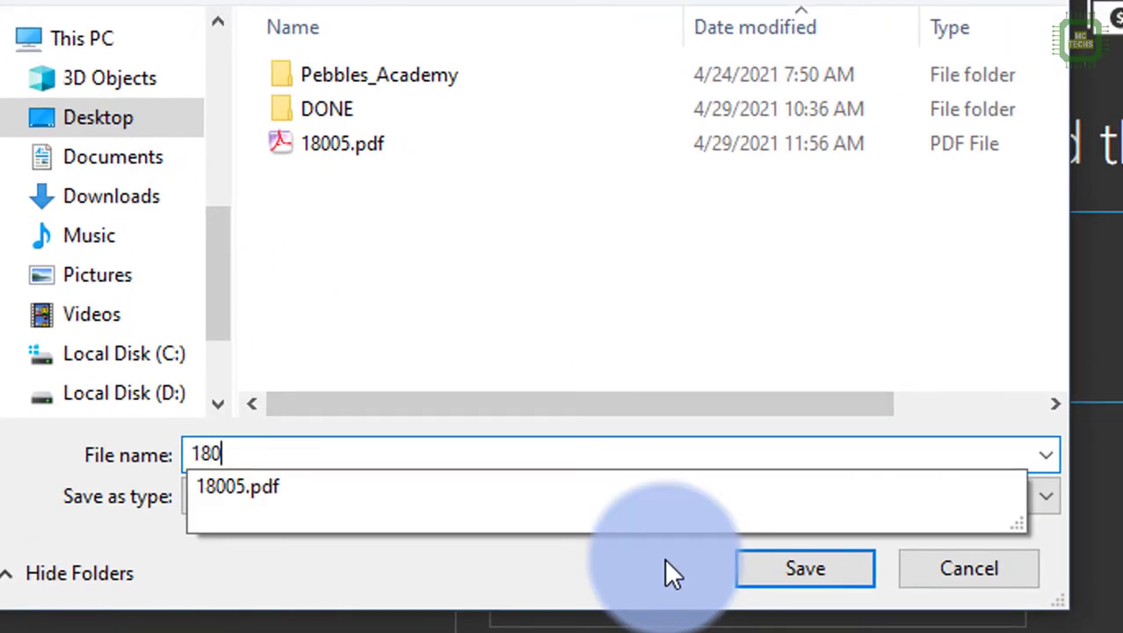
type("050")
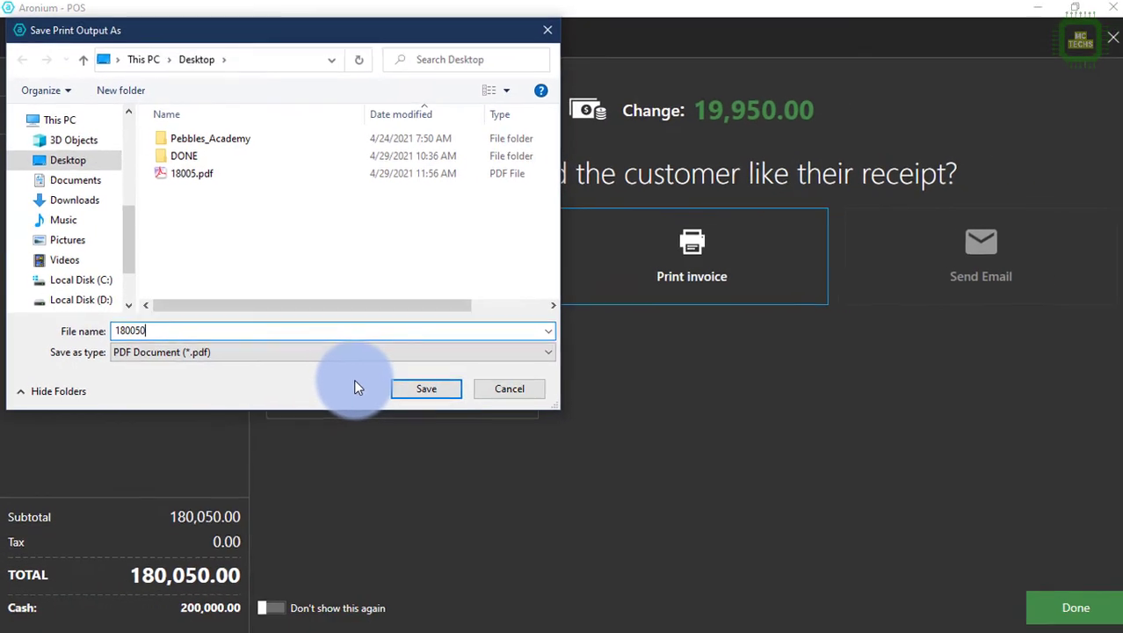
left_click(428, 388)
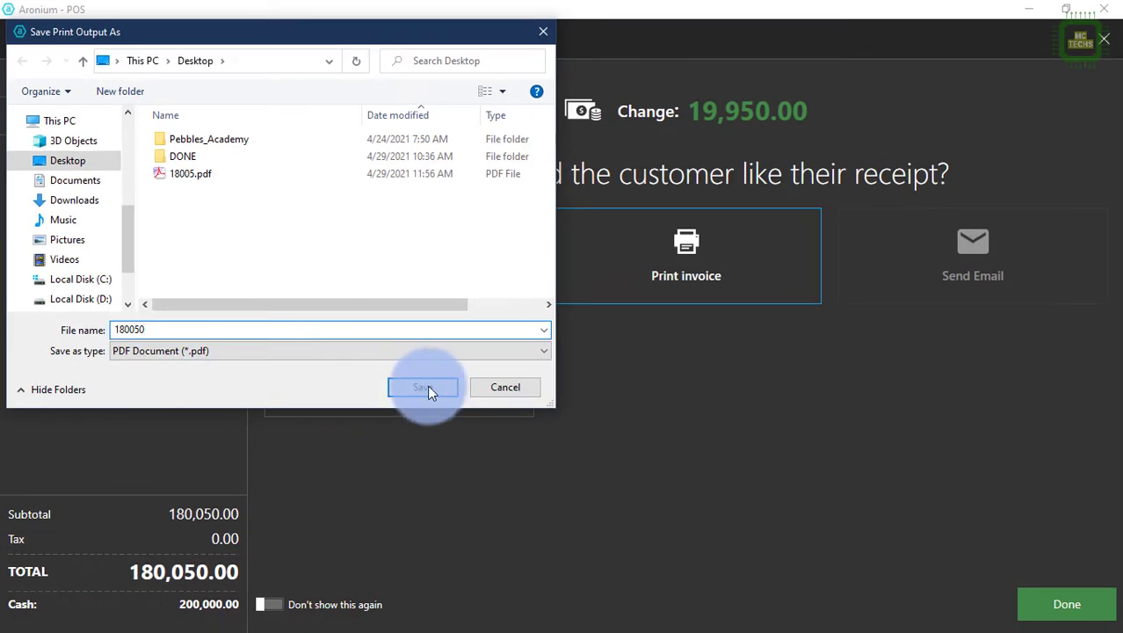
left_click(437, 389)
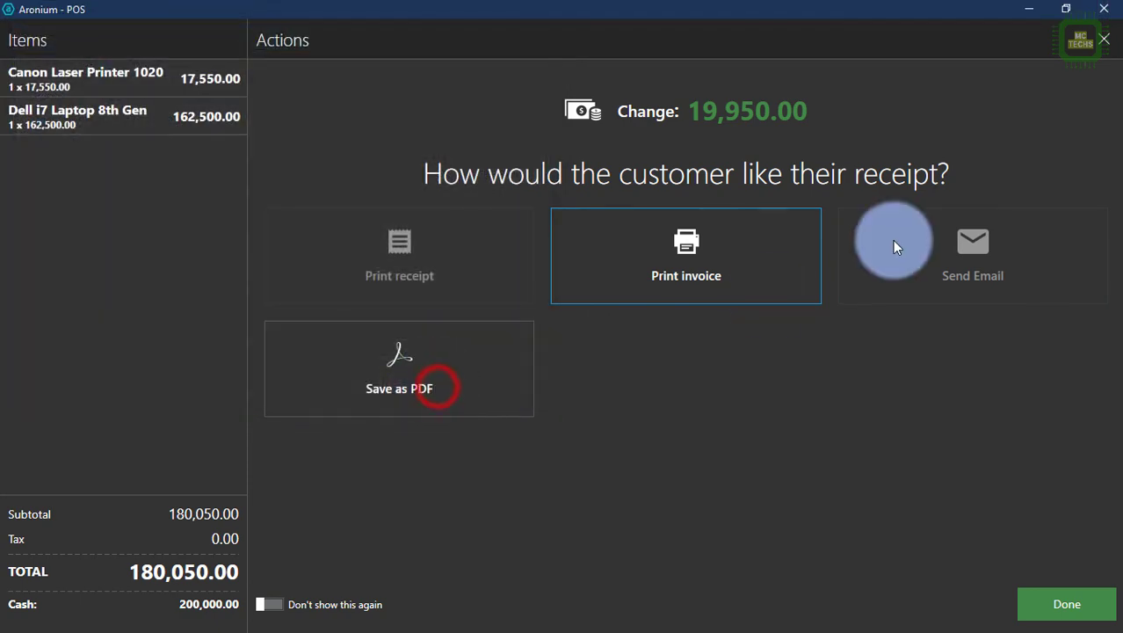
left_click(1023, 11)
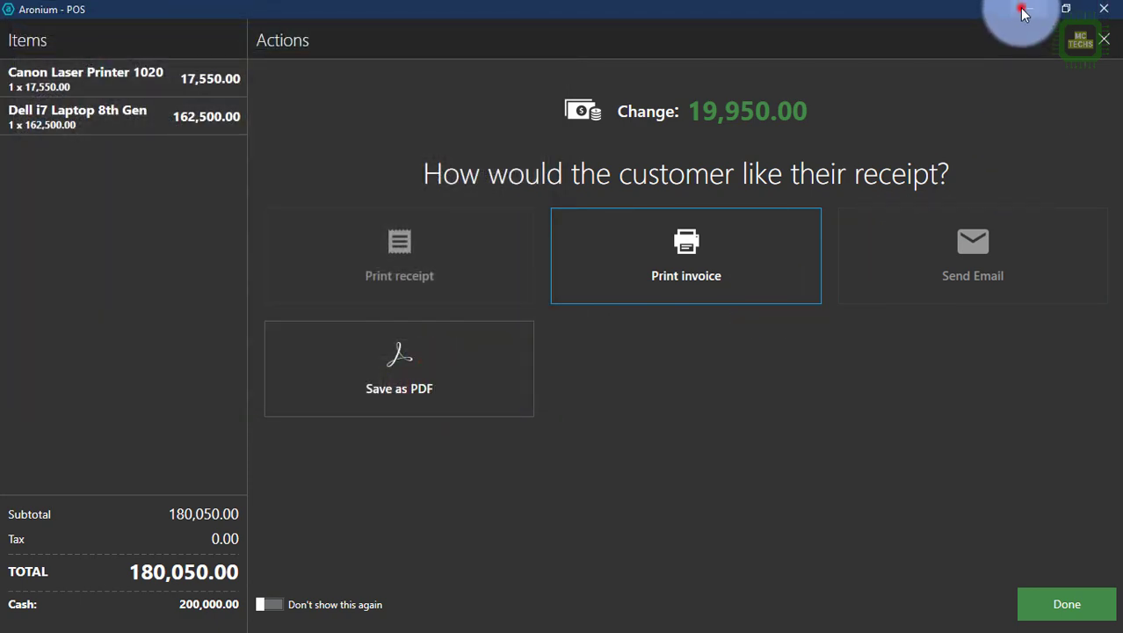
Step: Open 180050.pdf in Acrobat, check the Rs.180,050.00 subtotal and total, then minimize Acrobat
left_click(94, 356)
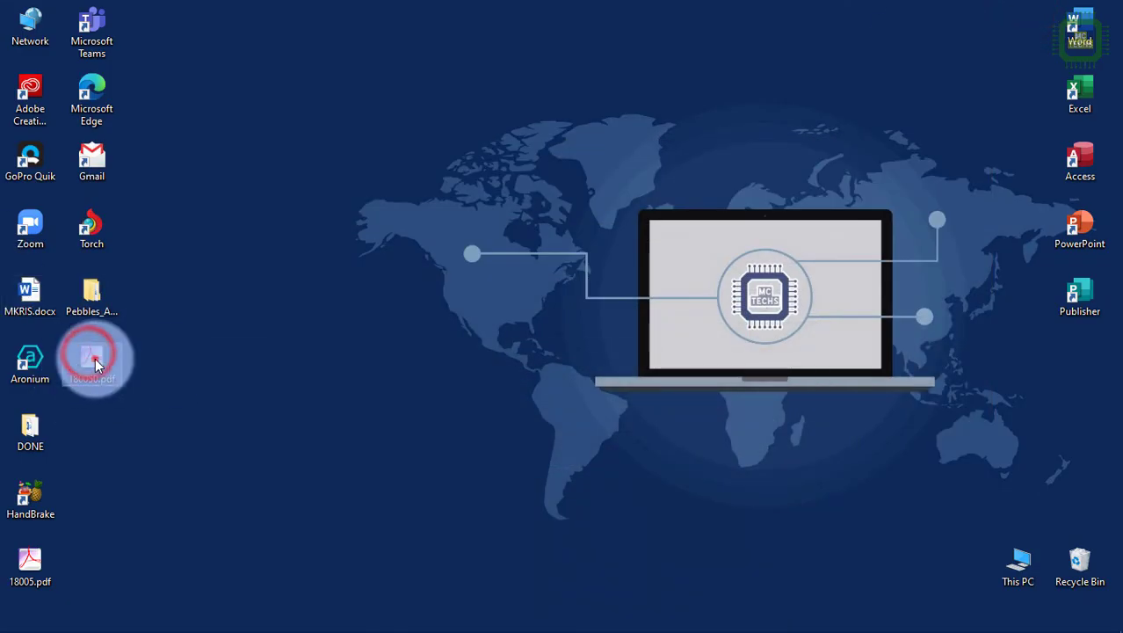
double_click(95, 358)
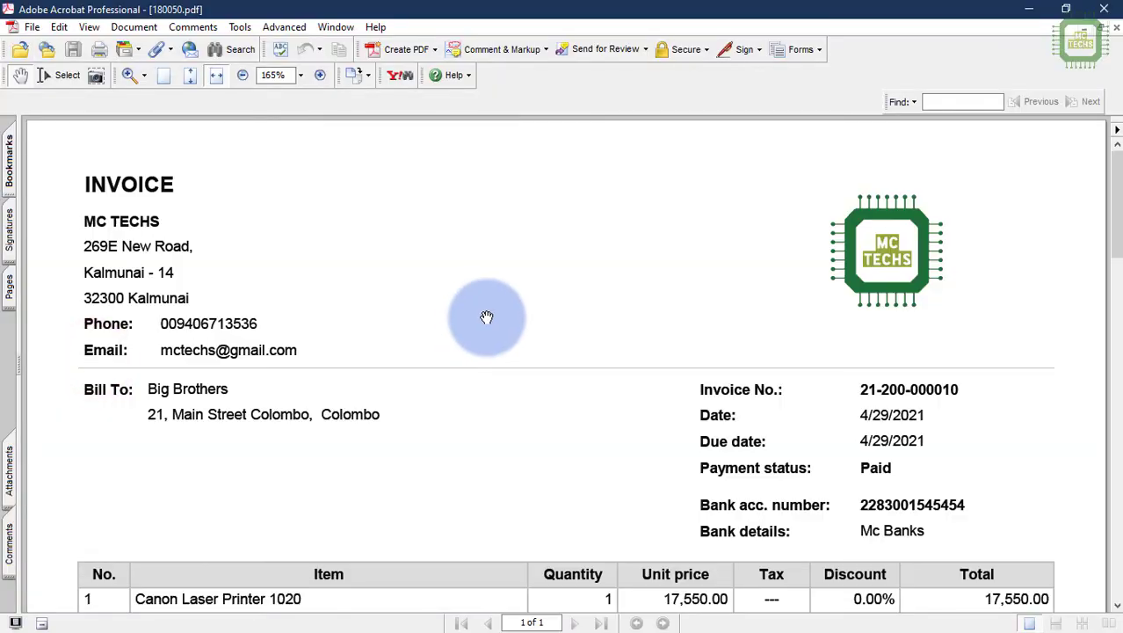
scroll(328, 319, "down", 5)
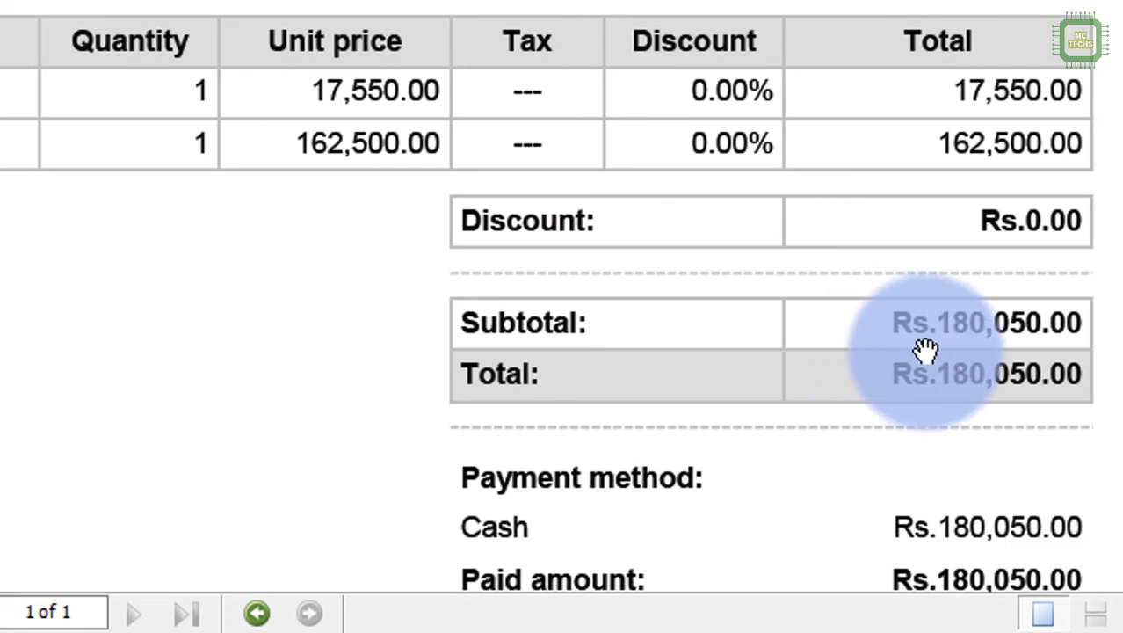
scroll(909, 381, "down", 3)
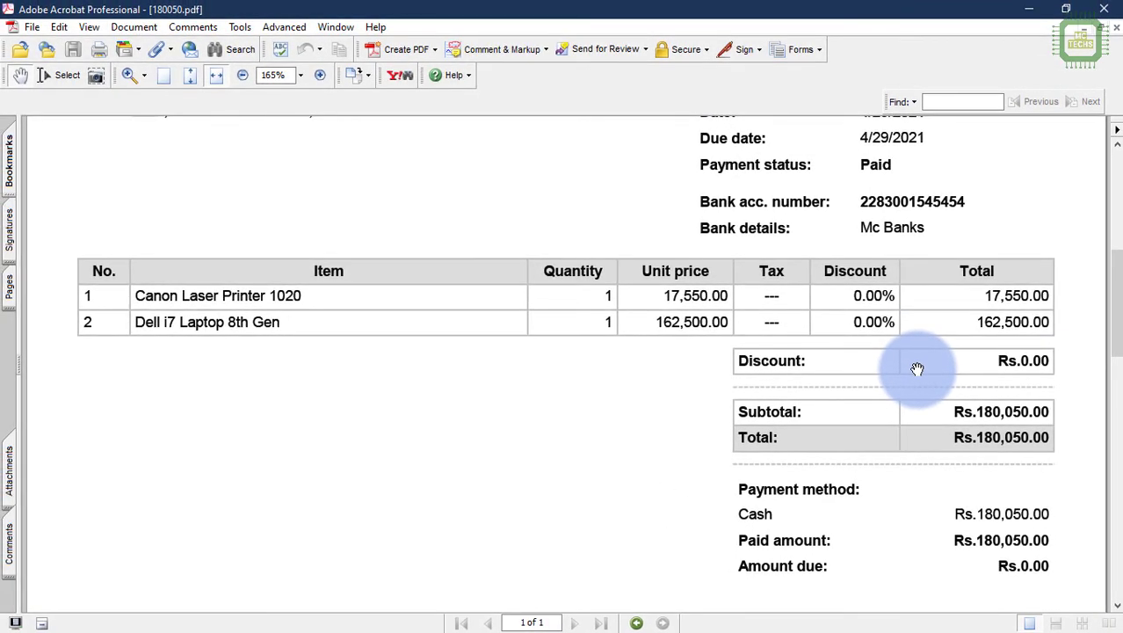
left_click(1030, 8)
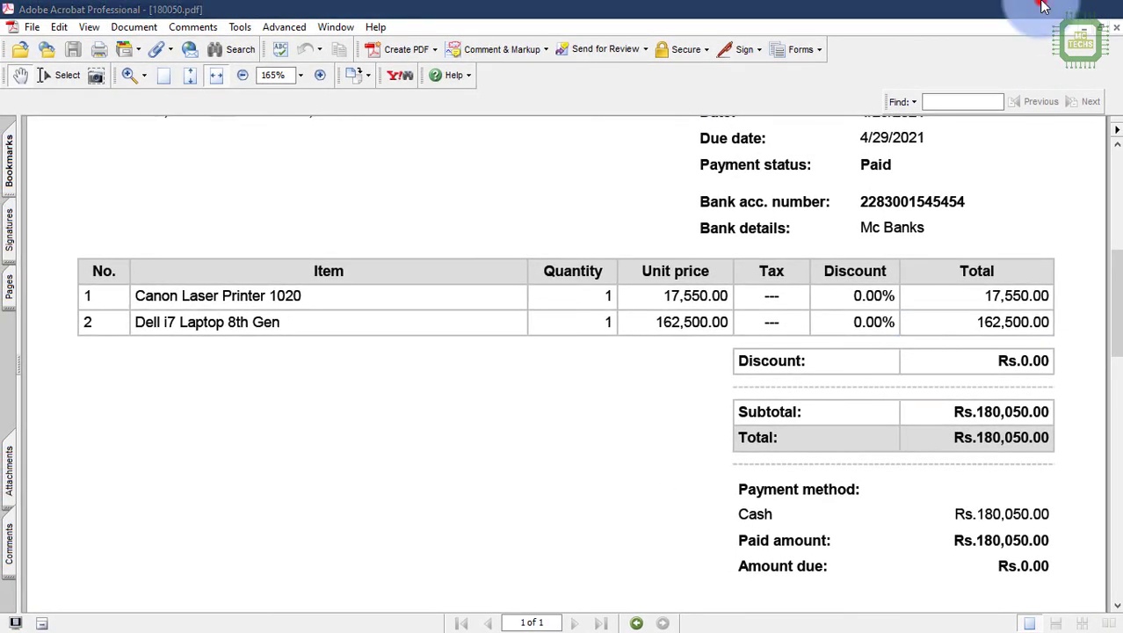